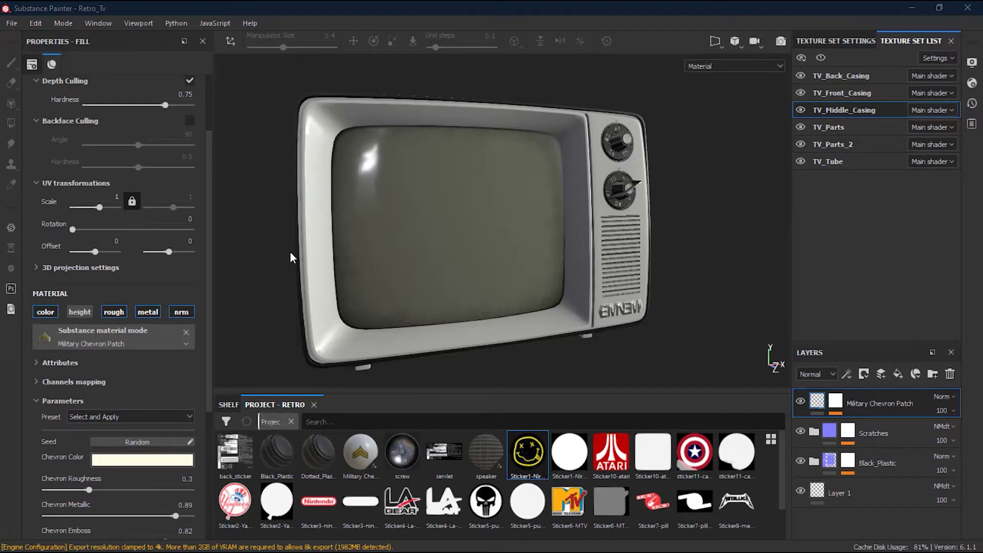
- Add a paint layer above the Military Chevron Patch layer of TV_Middle_Casing and name it Made Info
alt+drag(290, 251, 555, 244)
scroll(489, 218, down, 3)
alt+middle_drag(442, 305, 437, 258)
alt+drag(437, 258, 420, 217)
alt+drag(597, 290, 558, 286)
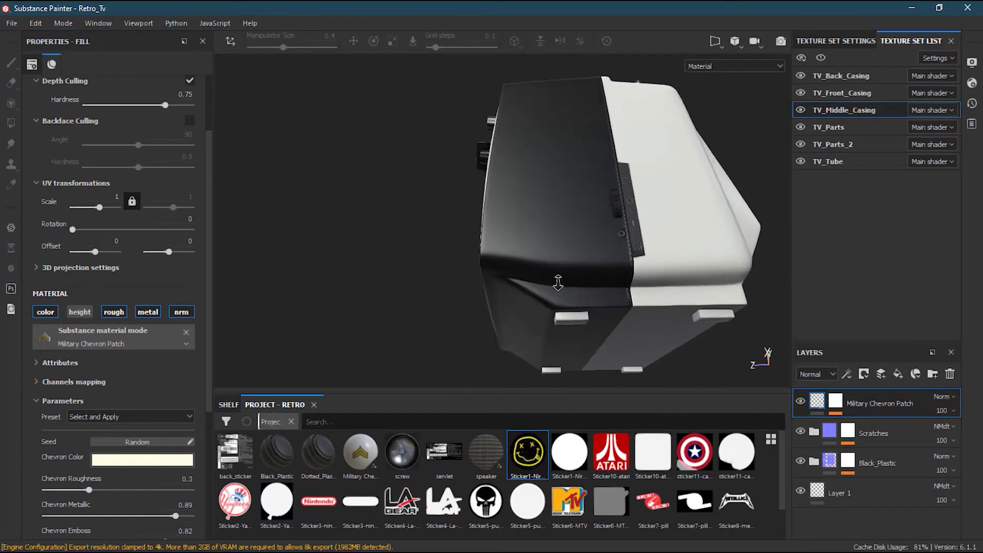
alt+right_drag(558, 286, 648, 312)
alt+middle_drag(648, 311, 450, 301)
alt+right_drag(450, 301, 540, 317)
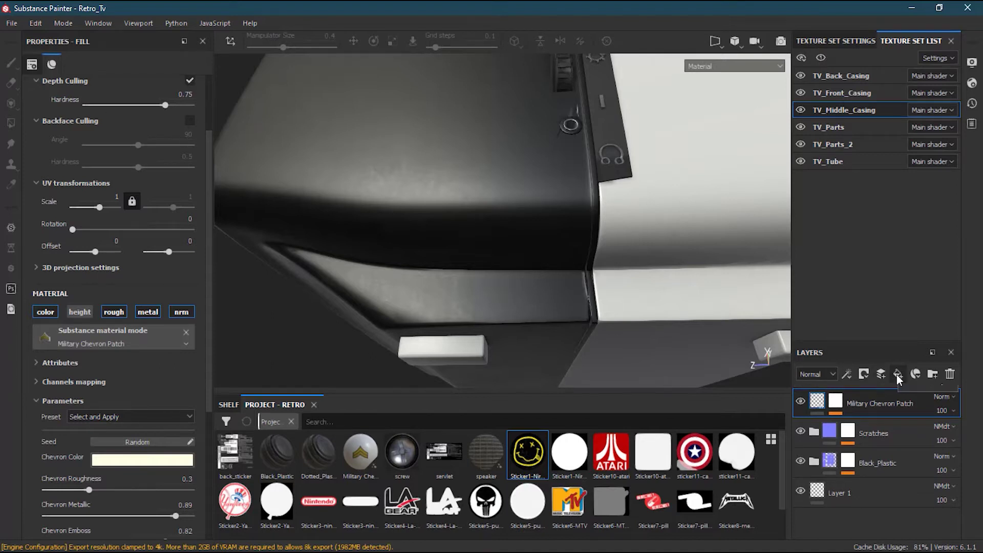
click(882, 375)
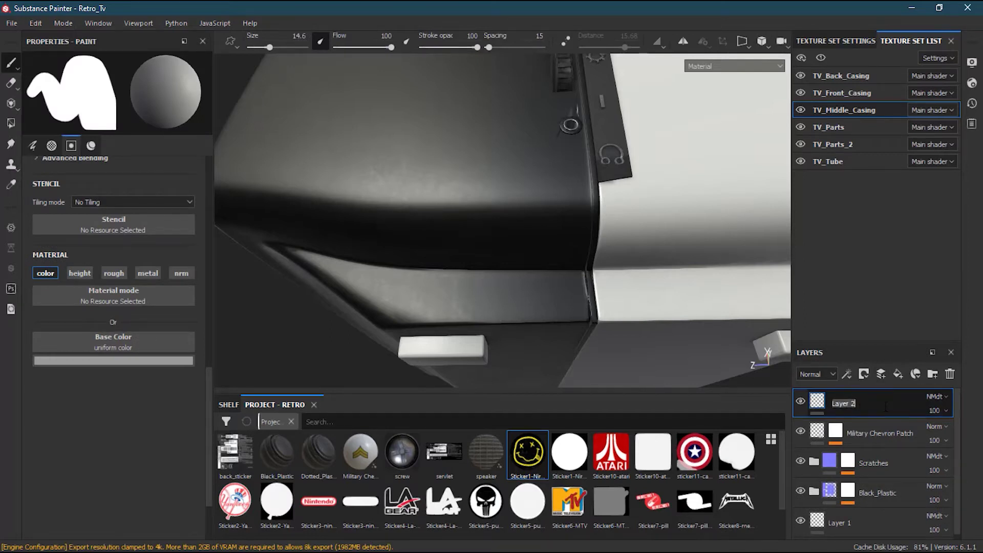
text(Made Info)
key(Return)
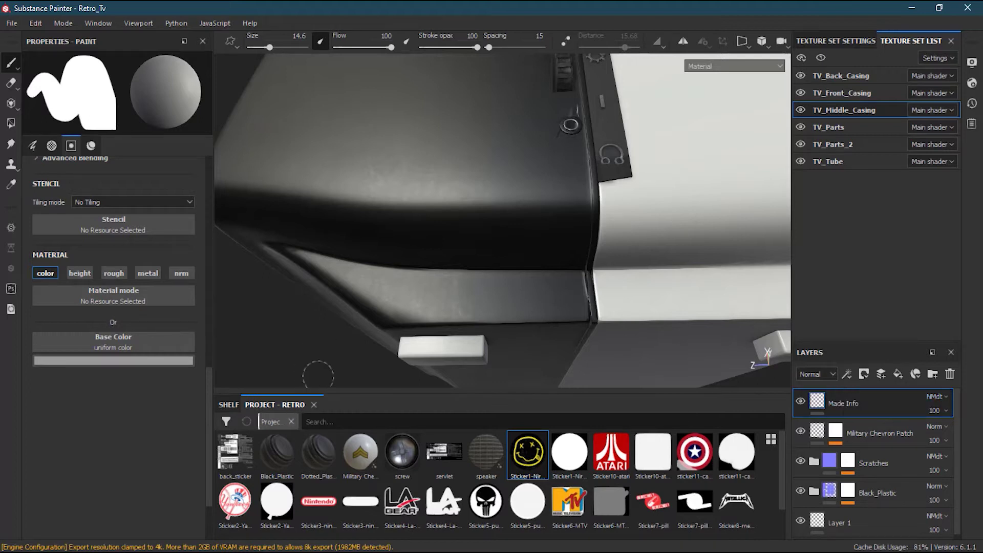
- Choose the Basic Hard brush and filter the shelf's alphas by the word font
click(227, 405)
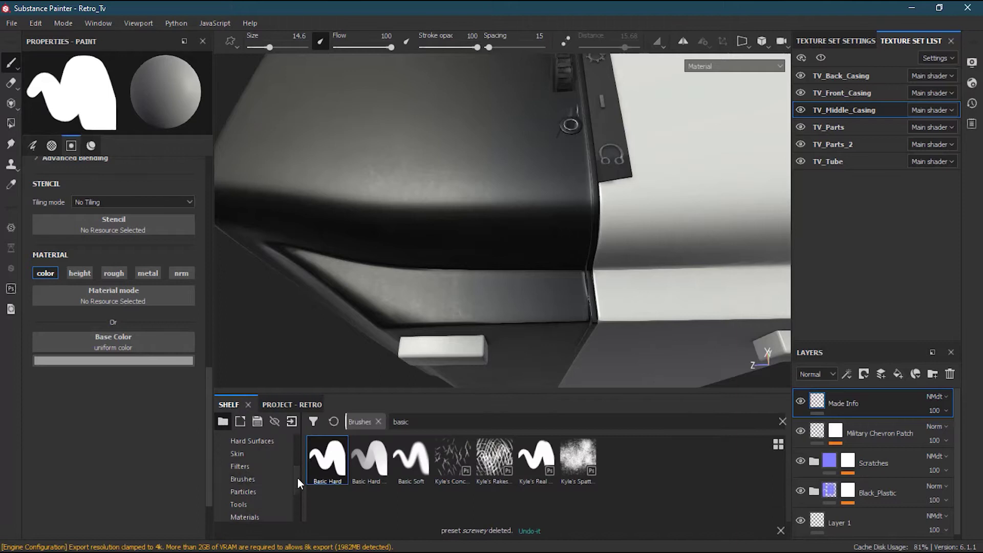
click(322, 457)
drag(294, 481, 295, 450)
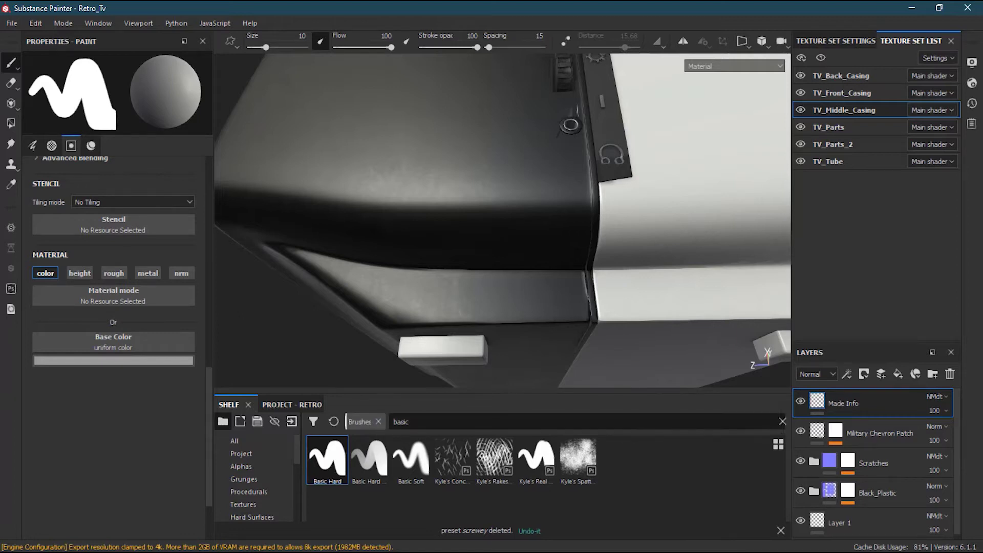
click(782, 422)
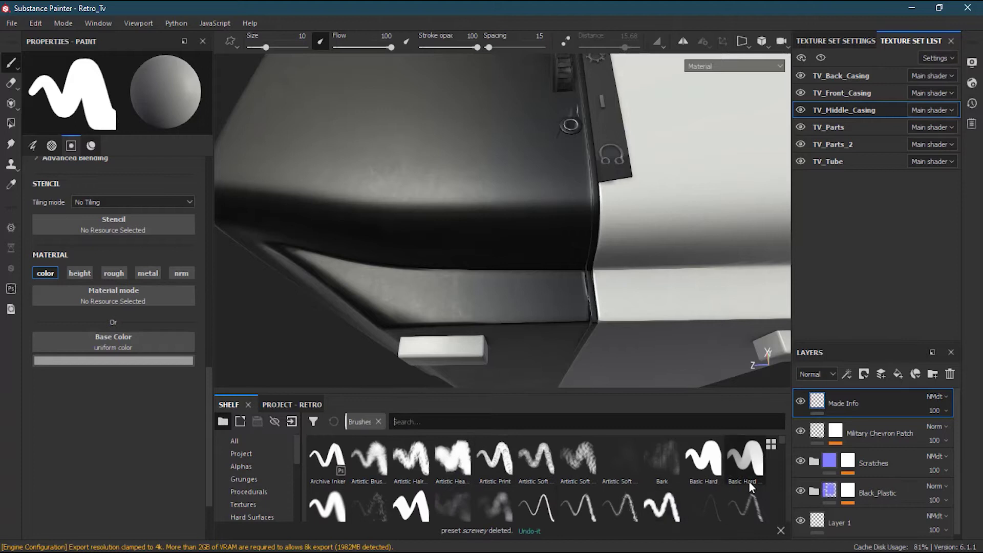
mouse_move(297, 450)
mouse_down()
mouse_move(293, 487)
mouse_move(294, 450)
mouse_up()
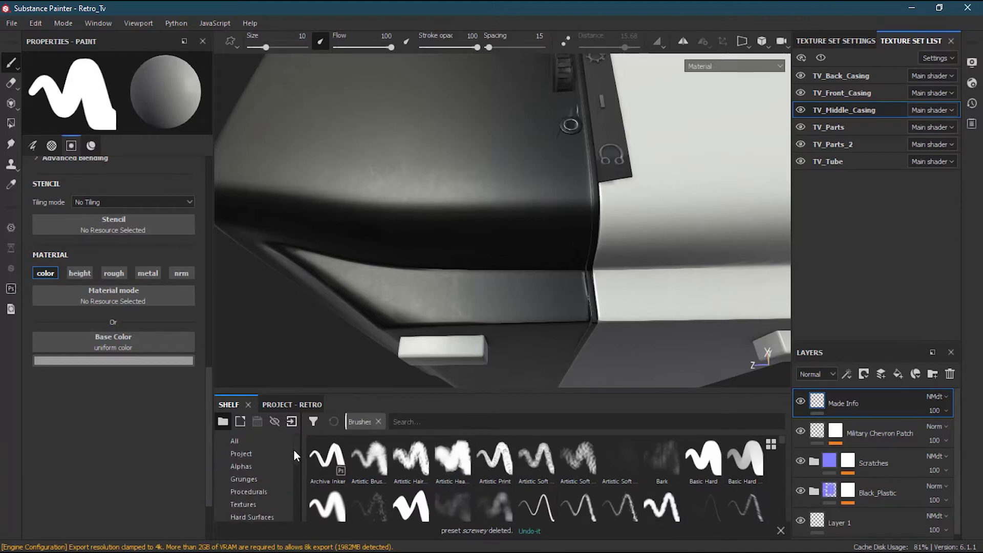
click(256, 464)
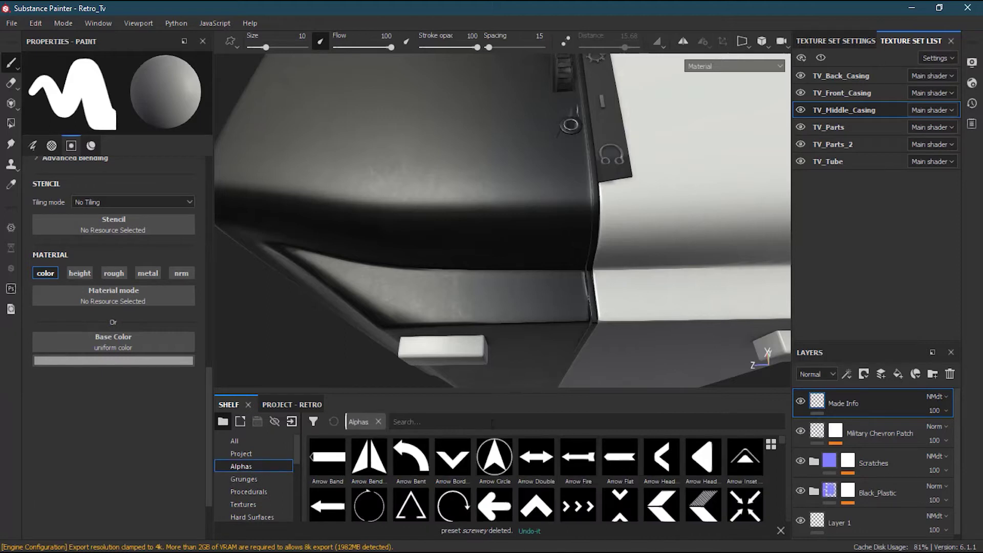
click(445, 420)
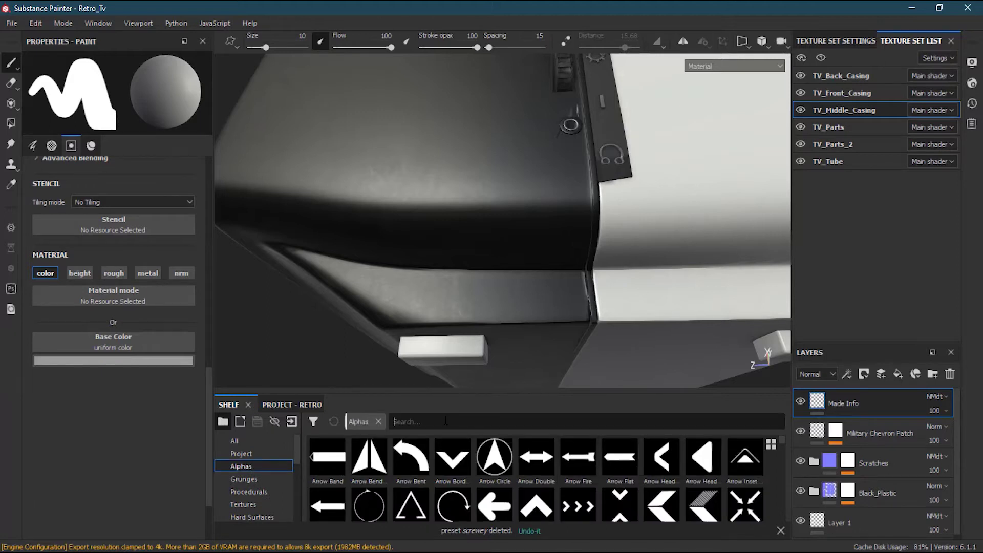
text(font)
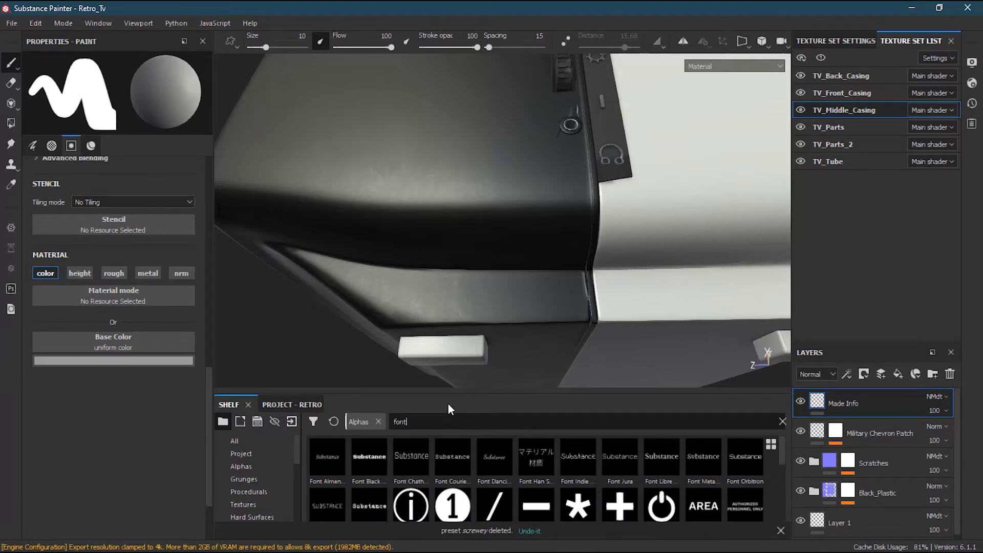
- Enlarge the shelf area and display the alpha thumbnails at a larger size
drag(451, 394, 464, 288)
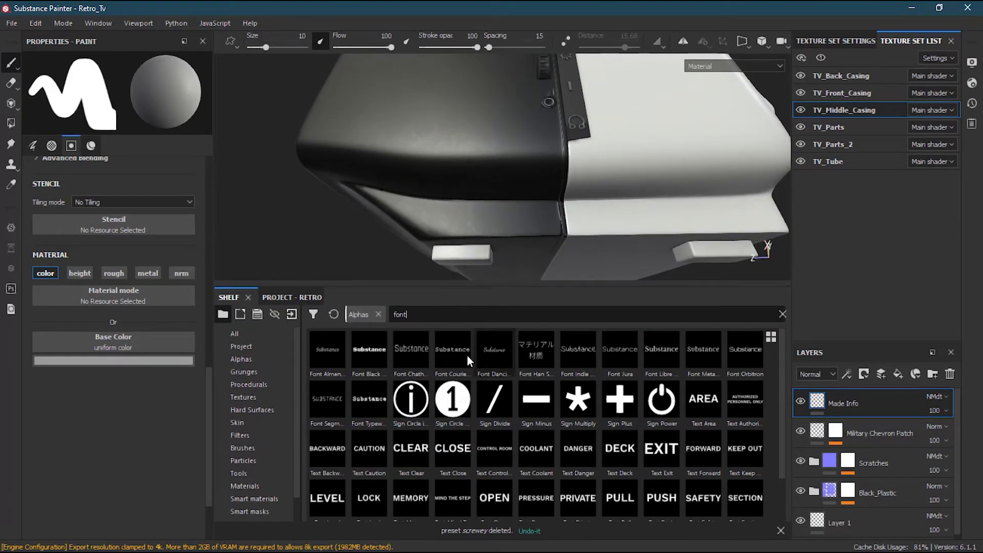
click(772, 338)
click(800, 381)
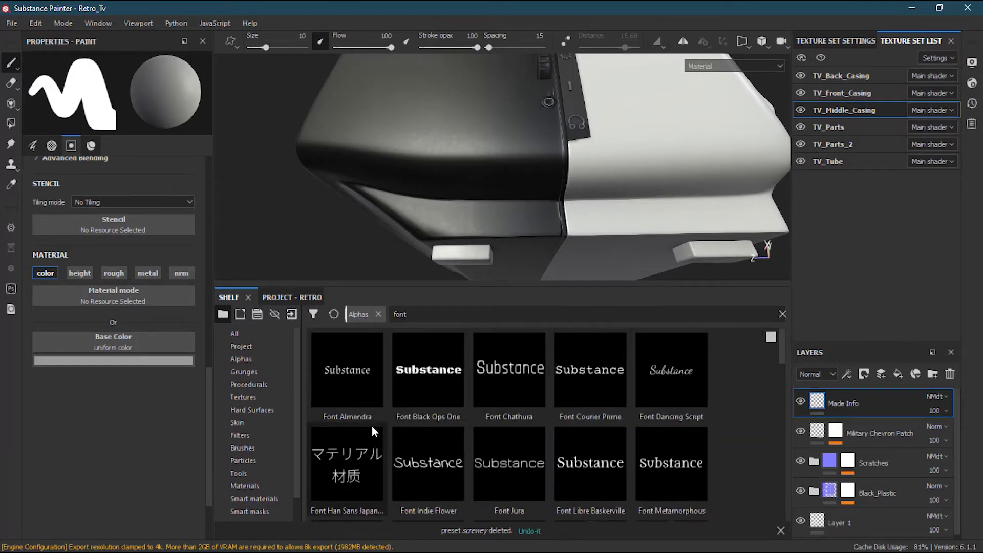
- Browse the font alphas and assign Font Jura as the brush alpha
mouse_move(786, 345)
mouse_down()
mouse_move(779, 502)
mouse_move(782, 338)
mouse_up()
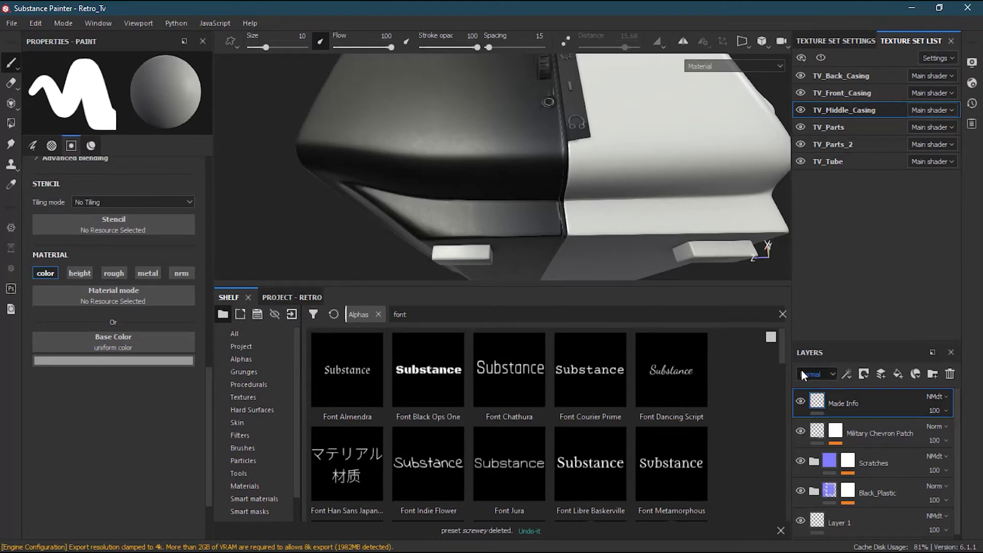
mouse_move(785, 345)
mouse_down()
mouse_move(782, 496)
mouse_move(791, 343)
mouse_up()
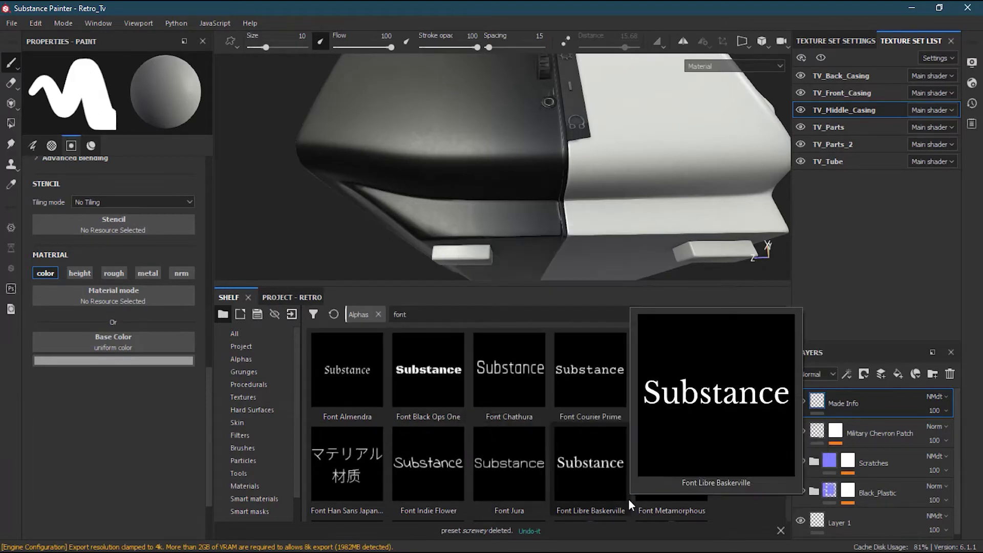
scroll(739, 470, down, 5)
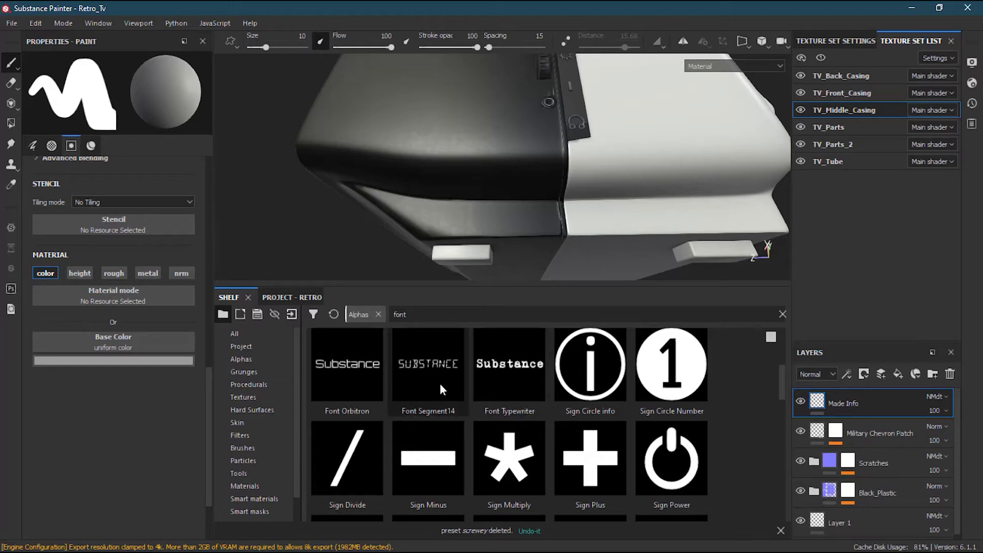
drag(782, 381, 782, 341)
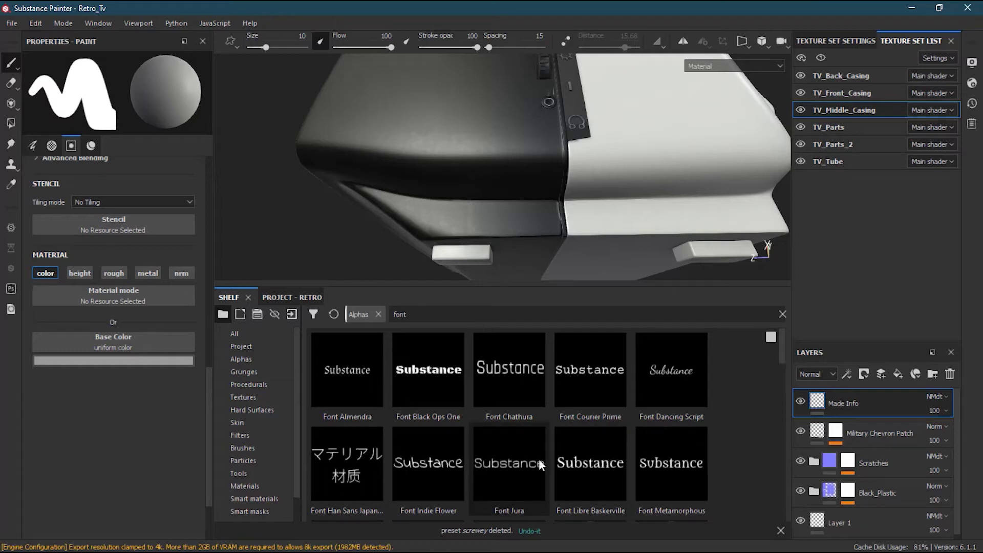
mouse_move(539, 459)
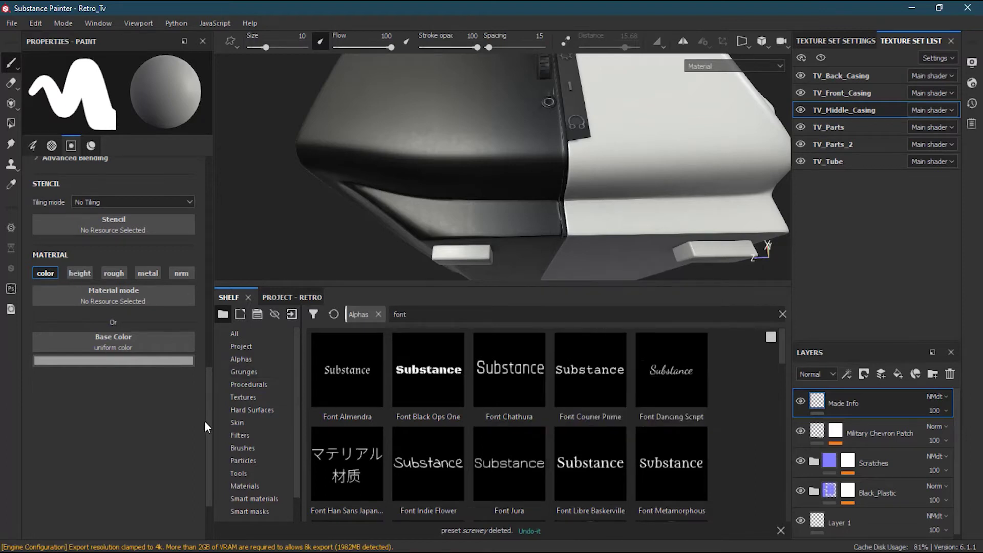
scroll(199, 380, up, 5)
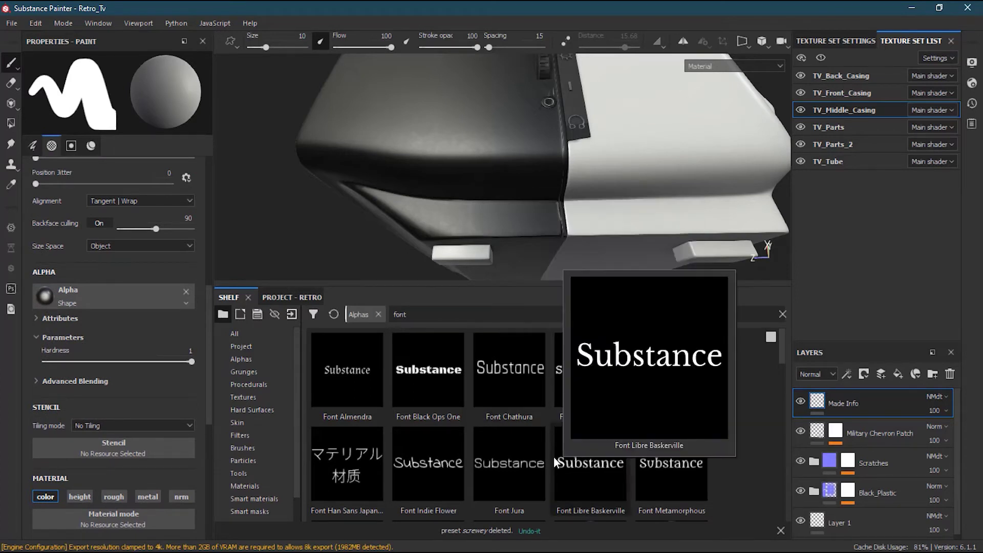
drag(522, 459, 141, 300)
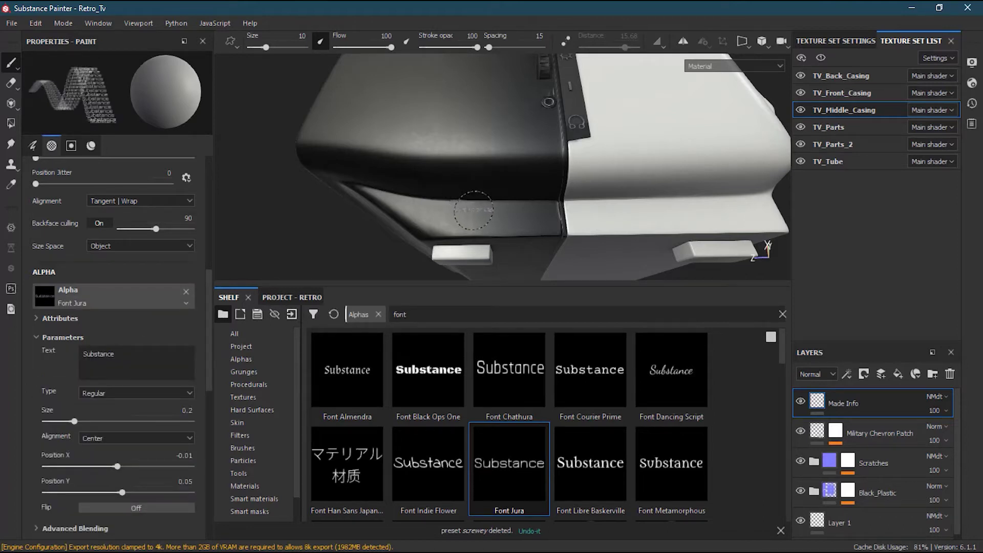
- Try stamping the default Substance text on the casing's lower side strip at brush size 22.47, and undo the stamp
alt+right_drag(476, 213, 750, 211)
alt+middle_drag(492, 226, 486, 174)
alt+drag(486, 176, 482, 197)
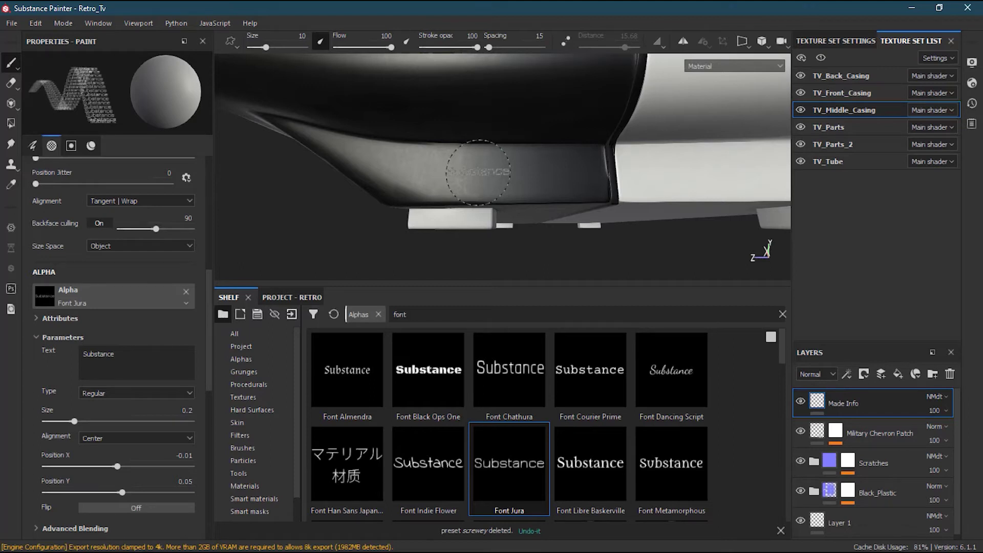
ctrl+right_drag(478, 172, 505, 170)
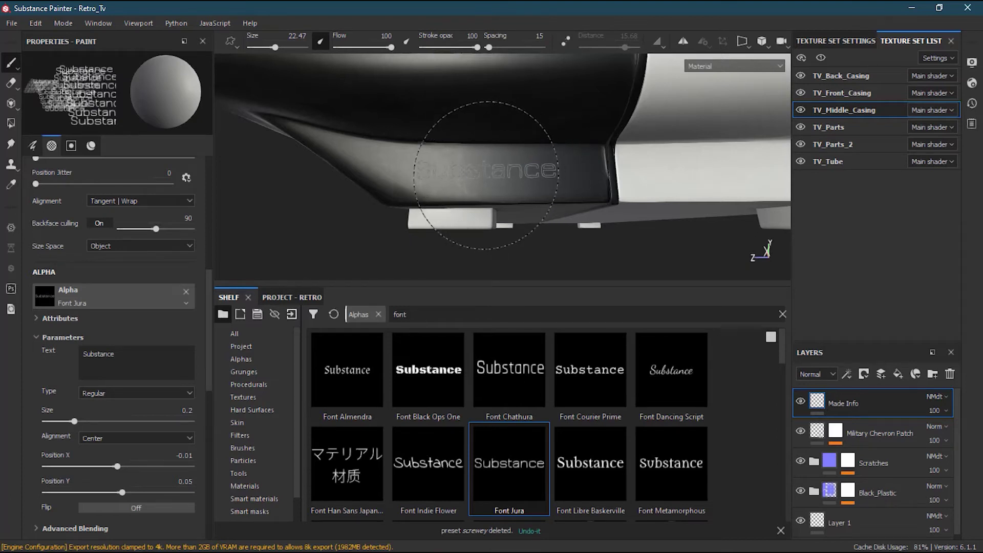
click(486, 176)
alt+drag(570, 243, 582, 238)
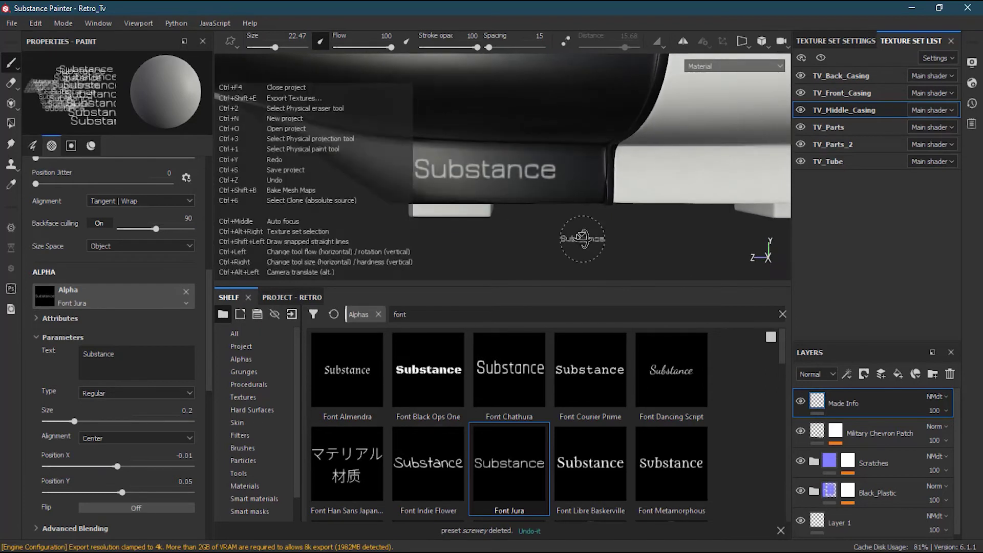
key(ctrl+z)
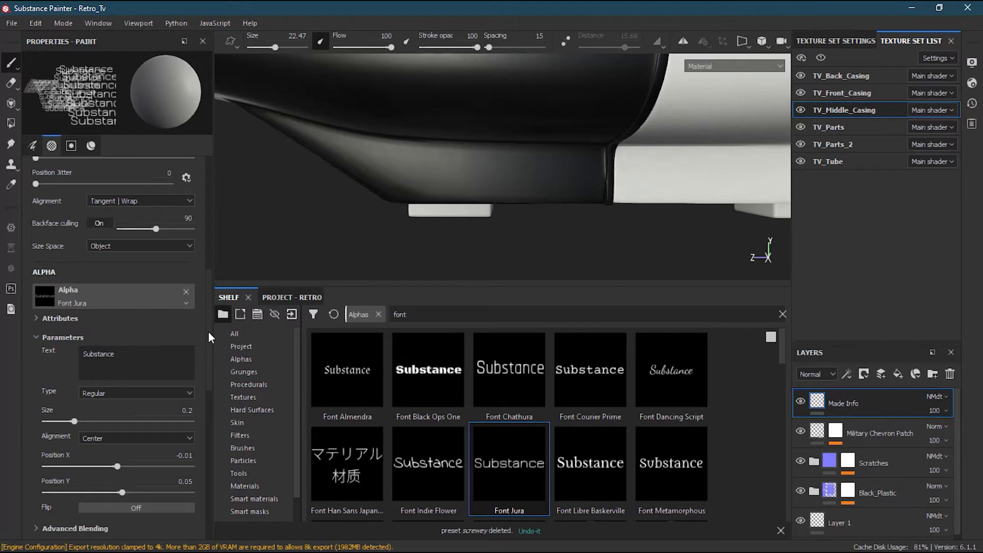
- Change the font alpha's text to Made in Japan and set its type to Bold
scroll(208, 332, down, 3)
scroll(208, 340, up, 3)
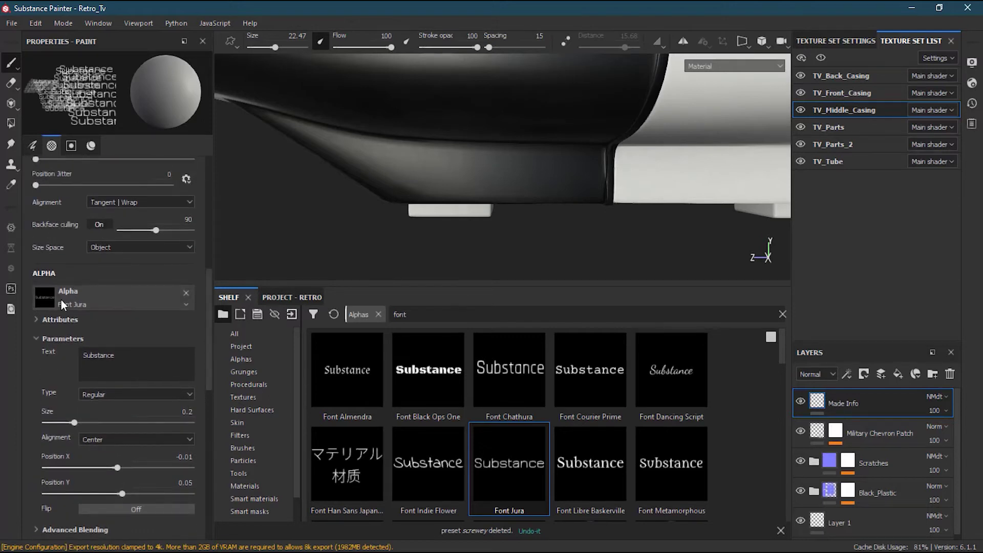
drag(209, 349, 206, 376)
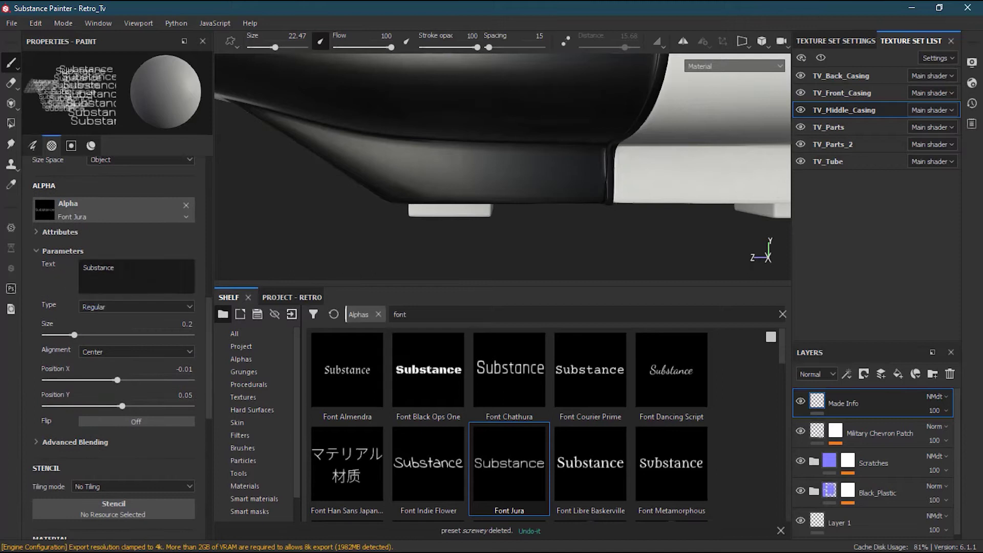
drag(116, 268, 82, 267)
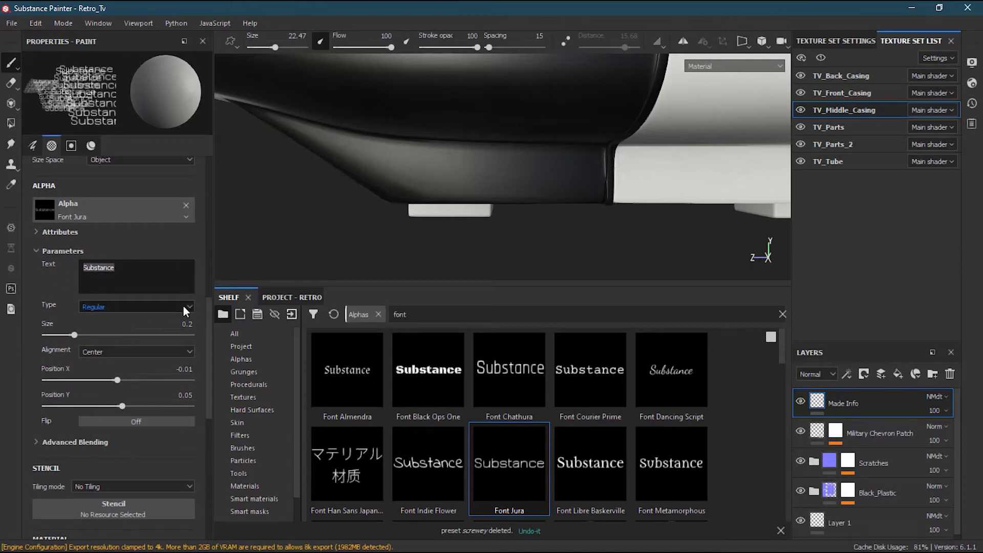
text(Made n)
key(BackSpace)
text(in Japan)
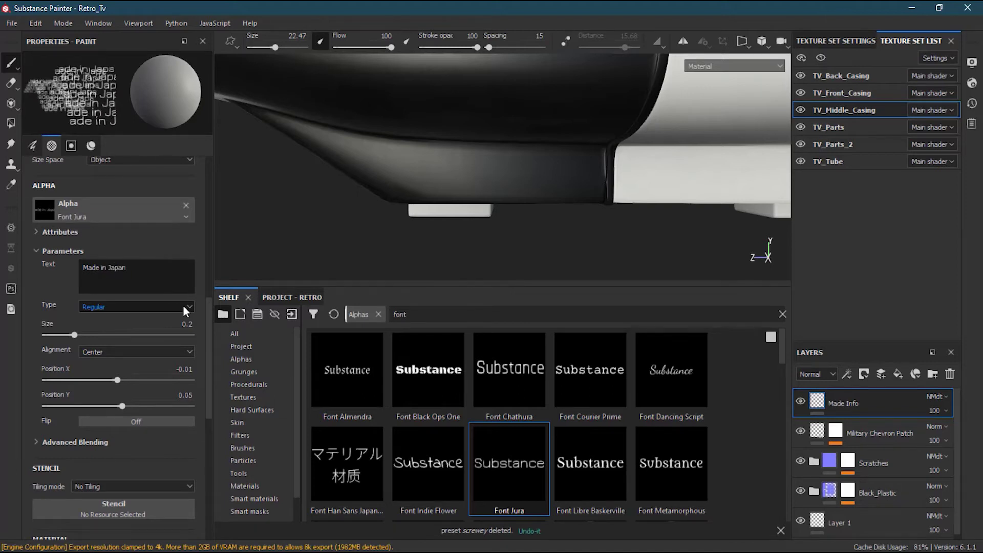
click(104, 306)
click(108, 326)
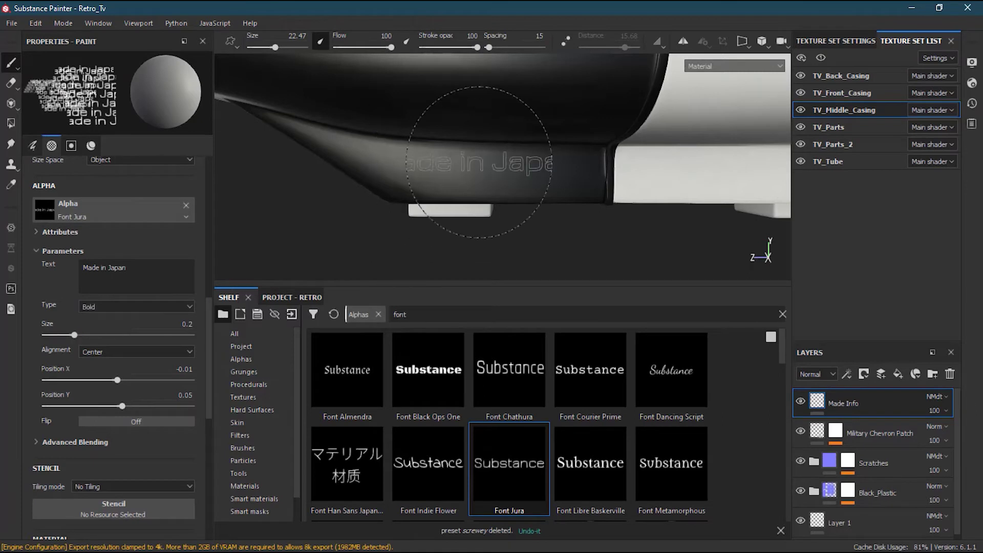
- Set the alpha's text size to 0.12 and the brush size to about 30.47 so the text fits the lower side strip
drag(73, 334, 55, 335)
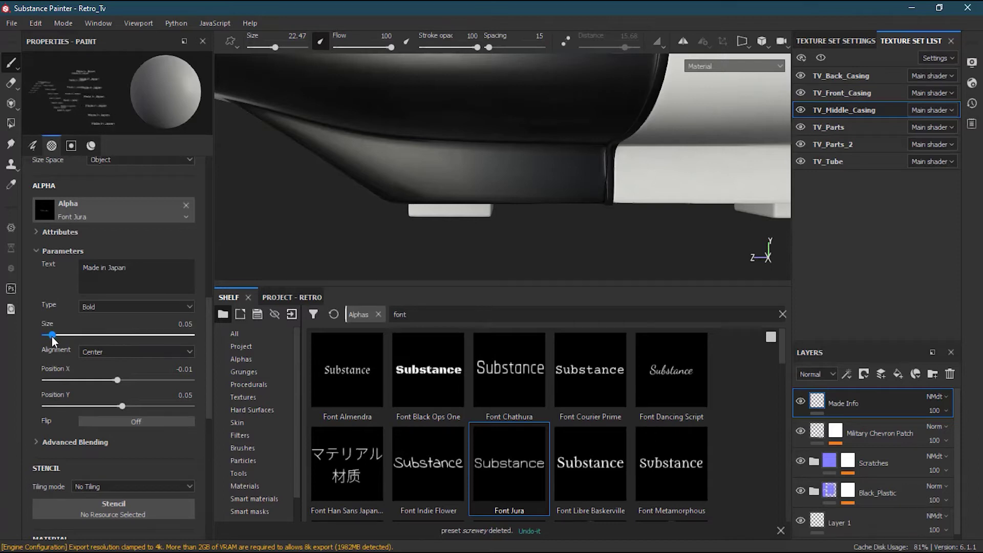
mouse_move(475, 161)
ctrl+right_down()
mouse_move(589, 161)
mouse_move(556, 161)
ctrl+right_up()
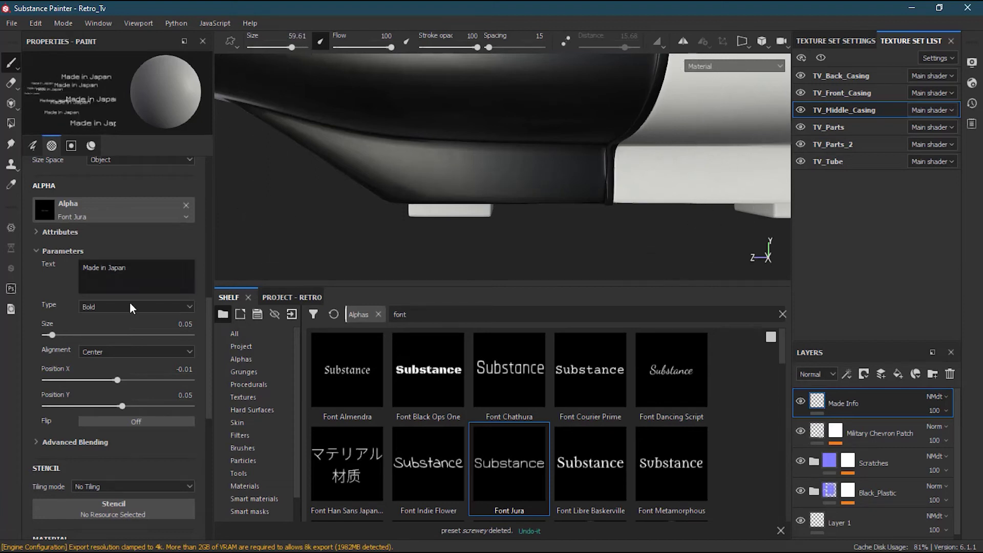
drag(52, 334, 63, 336)
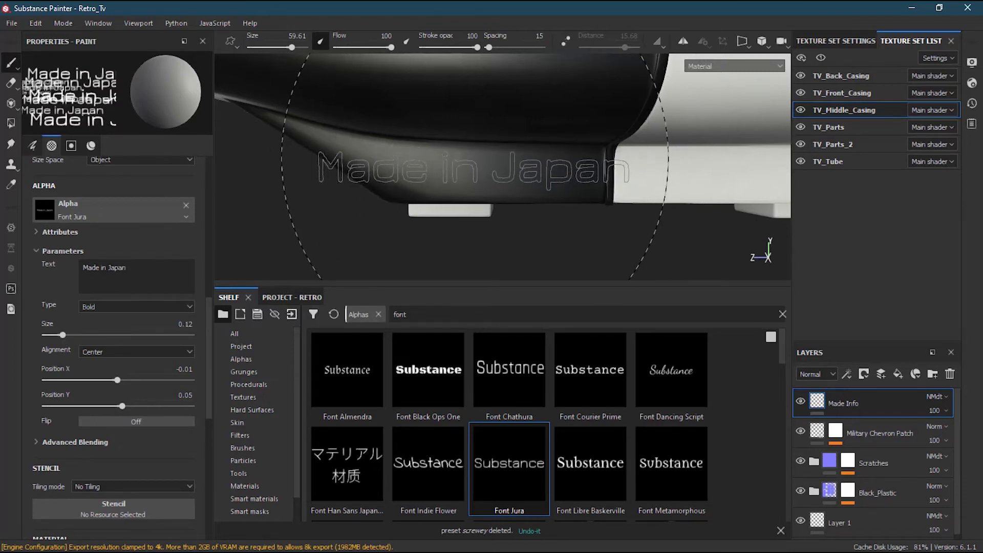
ctrl+right_drag(474, 164, 461, 164)
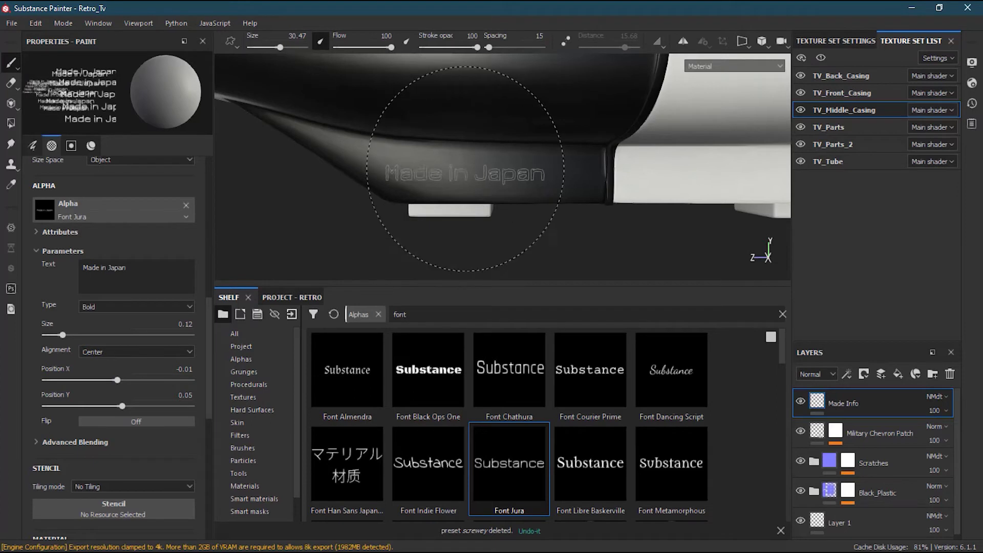
- Try flipping the Made in Japan text and switch the flip back off
click(152, 421)
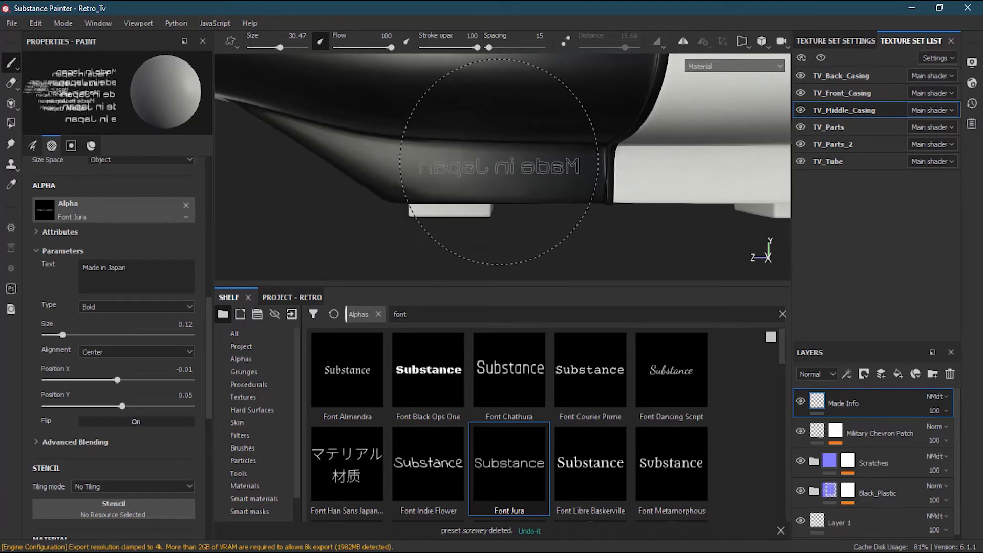
click(132, 419)
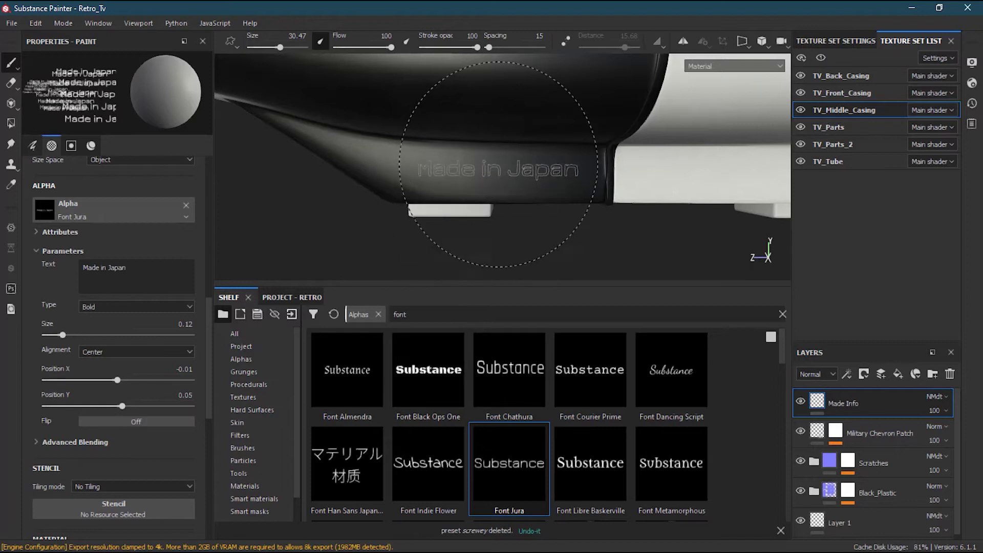
- Set the alpha's stamps blending to Lighten (Maximum), and test-stamp Made in Japan on the lower side strip and undo it
click(55, 441)
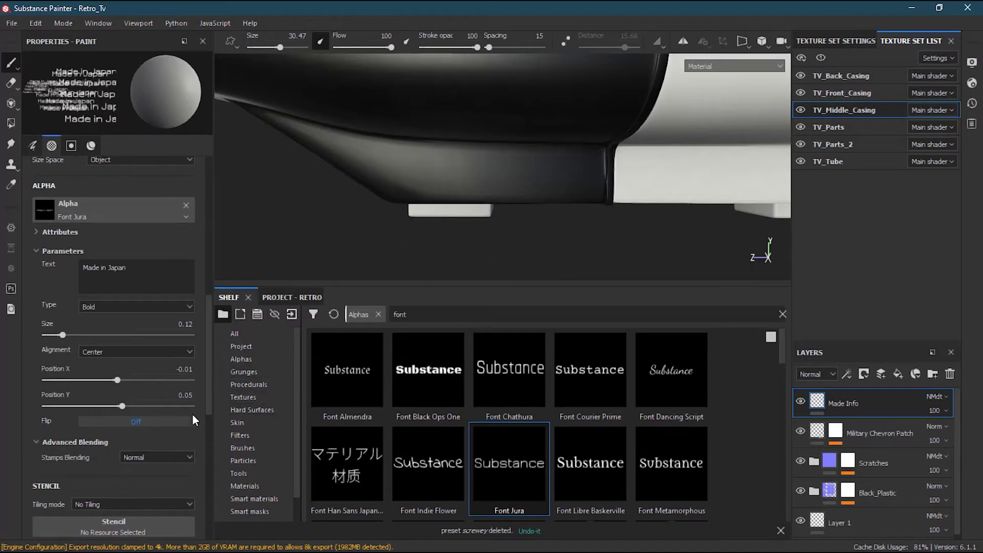
click(145, 456)
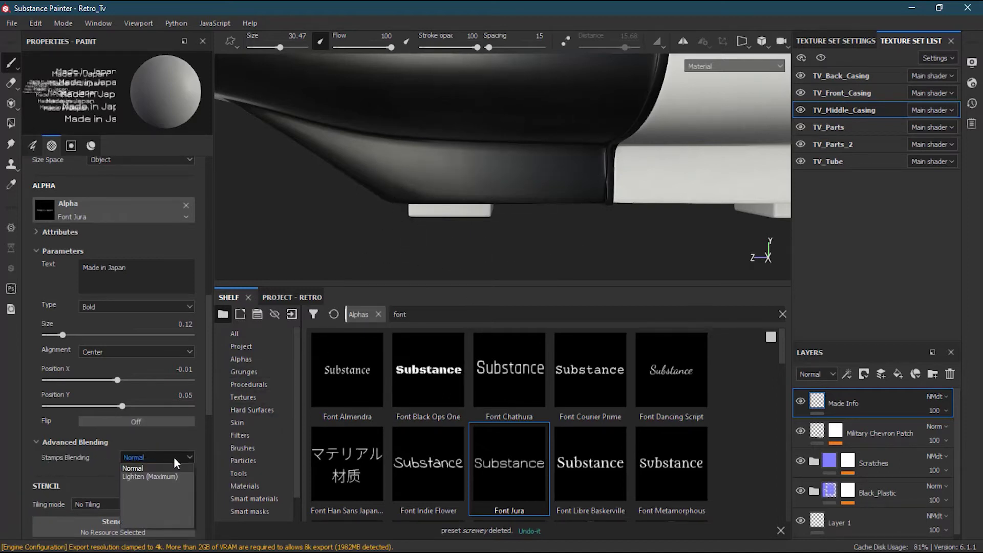
click(173, 475)
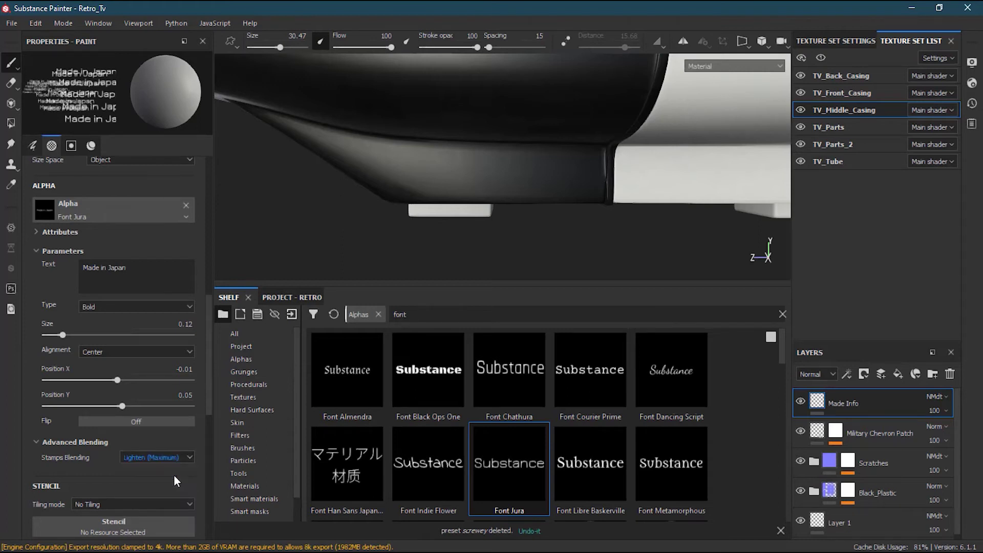
click(495, 168)
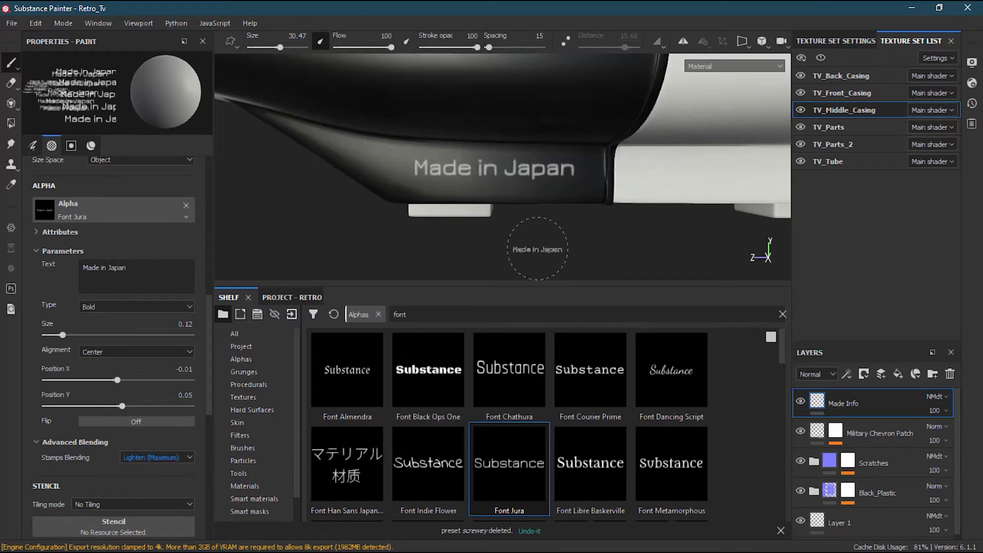
key(ctrl+z)
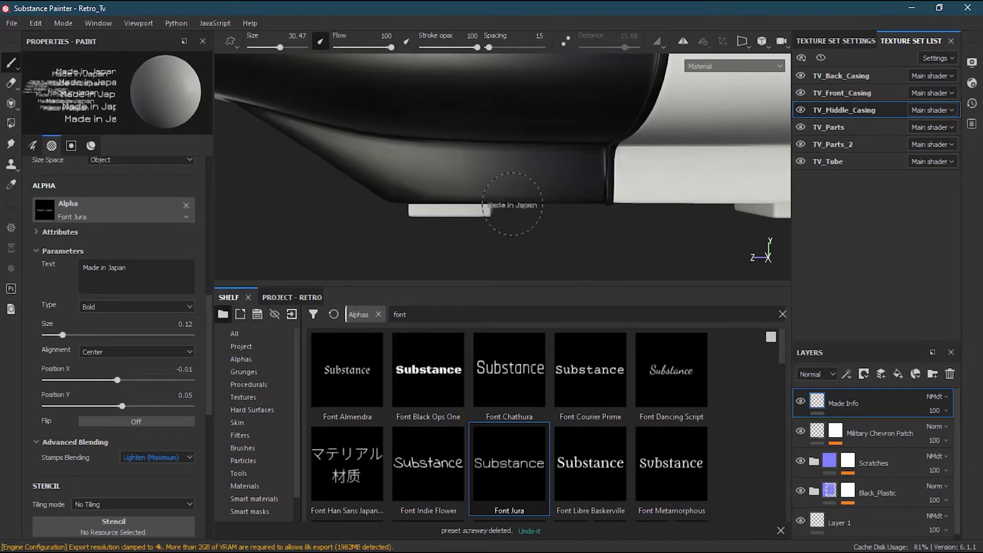
- Set the alpha's text size to 0.14 and reduce the brush size to about 18.84 for the lower side strip
mouse_move(501, 173)
alt+right_down()
mouse_move(568, 171)
mouse_move(481, 196)
alt+right_up()
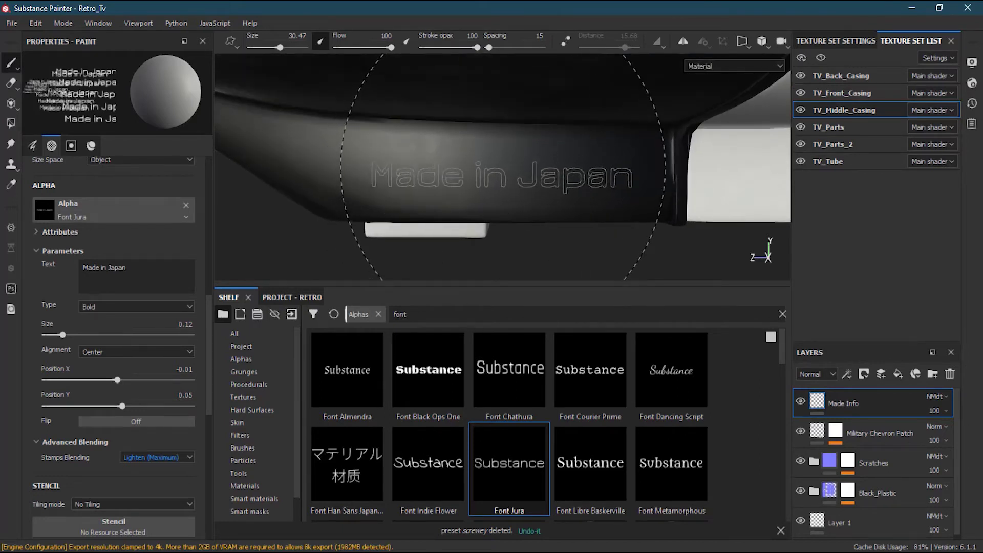
drag(62, 334, 67, 335)
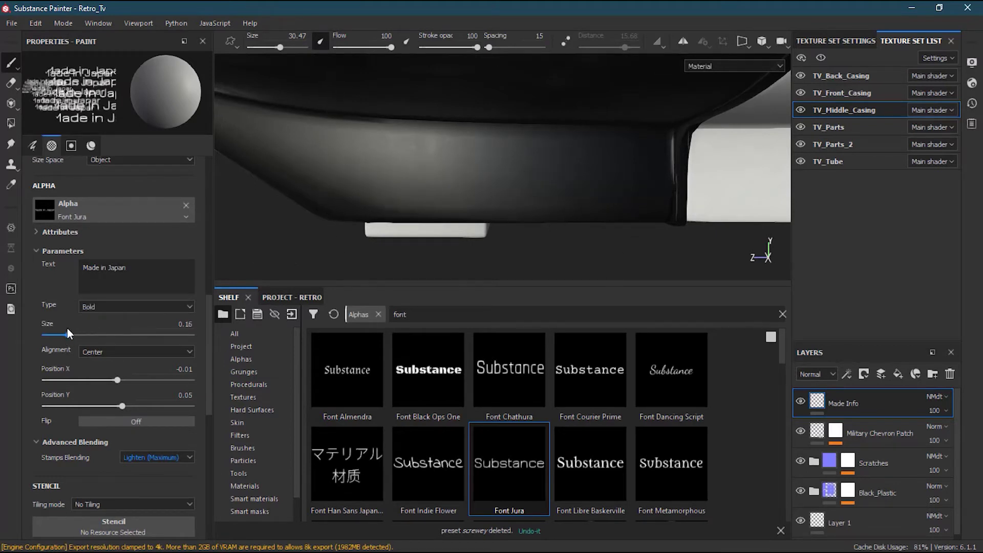
drag(66, 334, 64, 334)
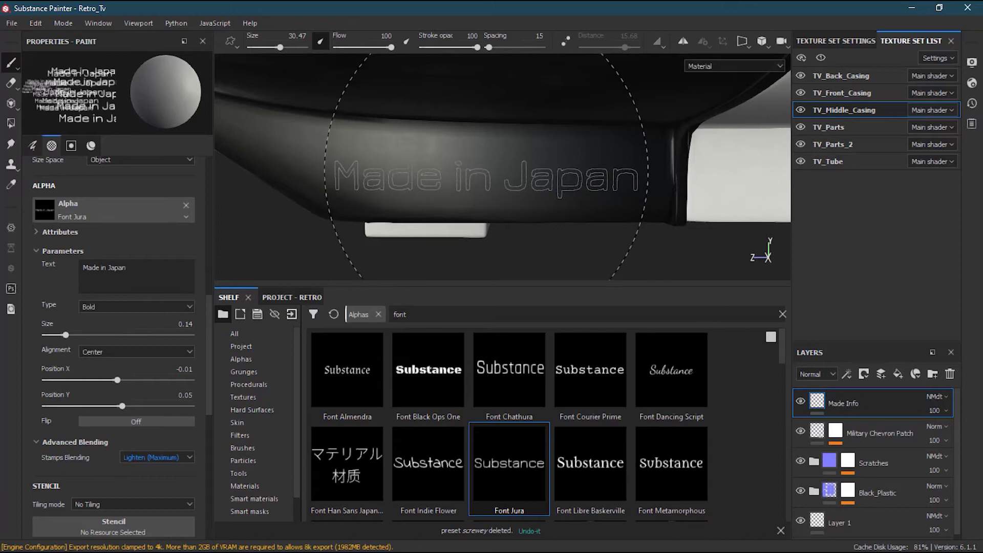
ctrl+right_drag(496, 166, 442, 167)
ctrl+right_drag(511, 173, 501, 173)
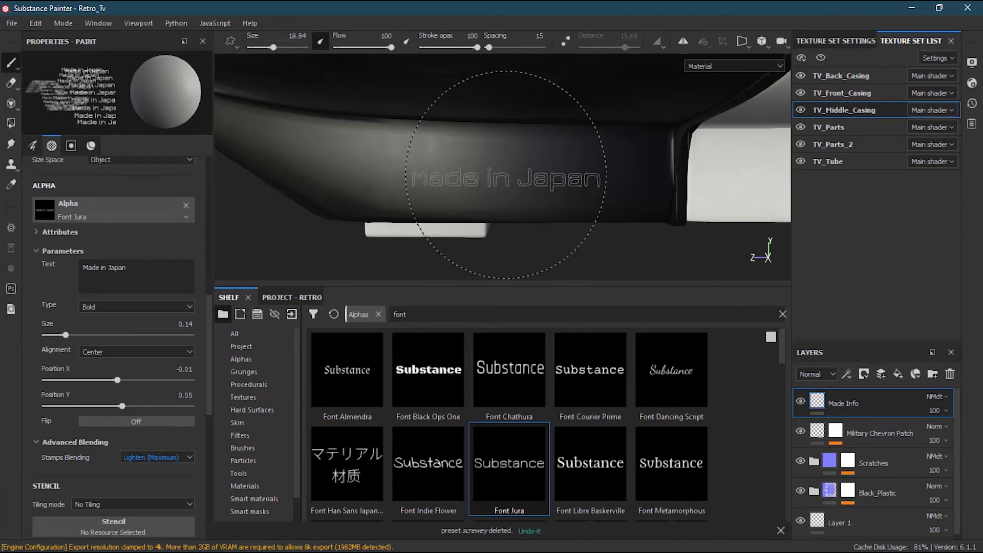
- Change the font alpha's text to uppercase MADE IN JAPAN
drag(128, 268, 63, 269)
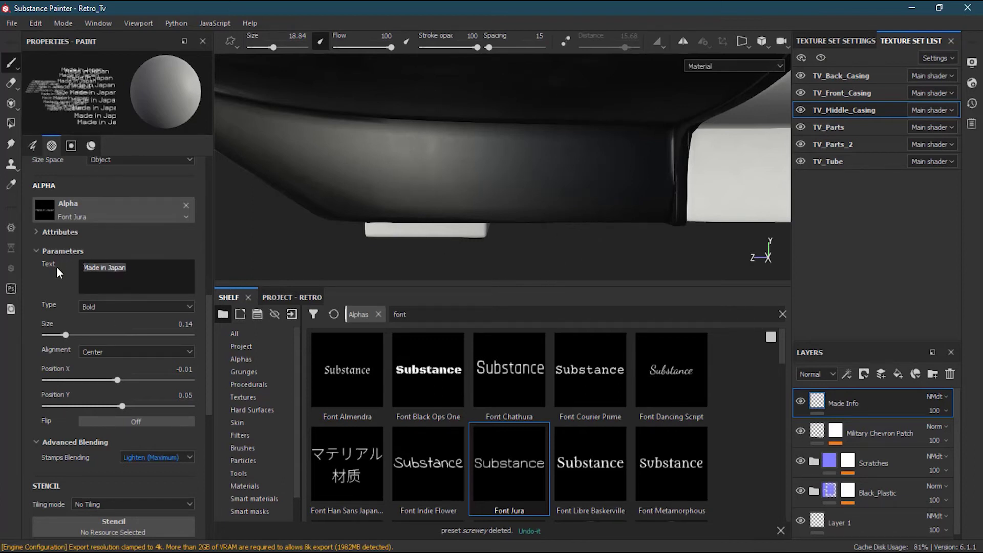
text(MADE IN JAPAN)
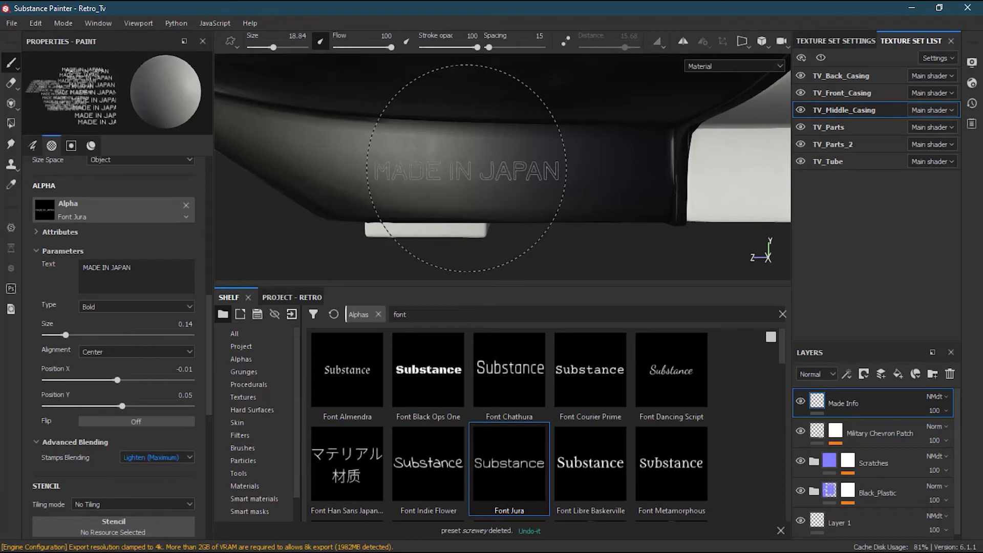
- Try stamping MADE IN JAPAN at brush size 18.84 on the casing's lower side strip and inspect it from several angles
click(467, 168)
alt+right_drag(650, 235, 283, 239)
mouse_move(461, 228)
alt+mouse_down()
mouse_move(485, 226)
mouse_move(476, 226)
alt+mouse_up()
alt+right_drag(476, 225, 650, 198)
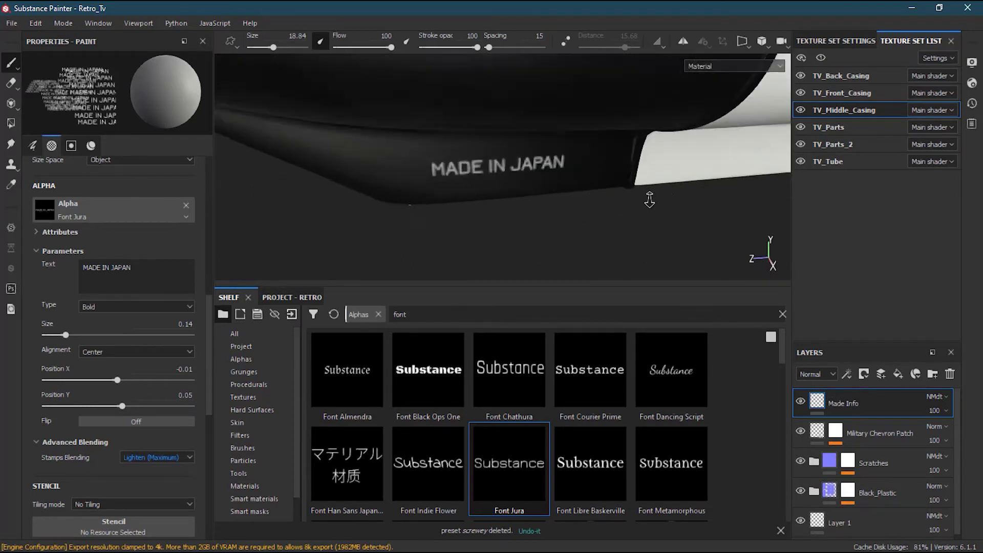
alt+drag(649, 198, 595, 207)
alt+right_drag(595, 206, 682, 205)
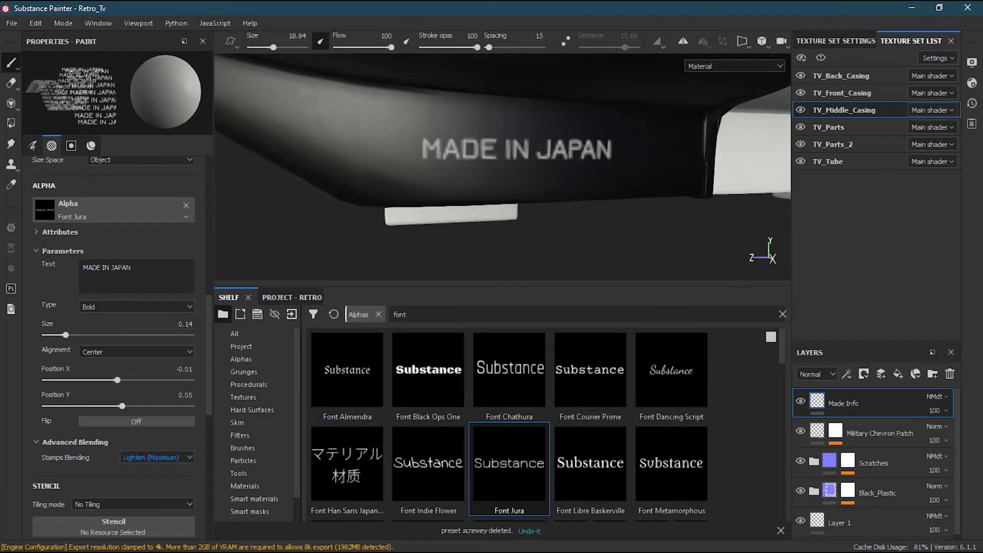
- Switch the layer stack to the Base Color channel and lower the Made Info layer's opacity to 45
click(947, 410)
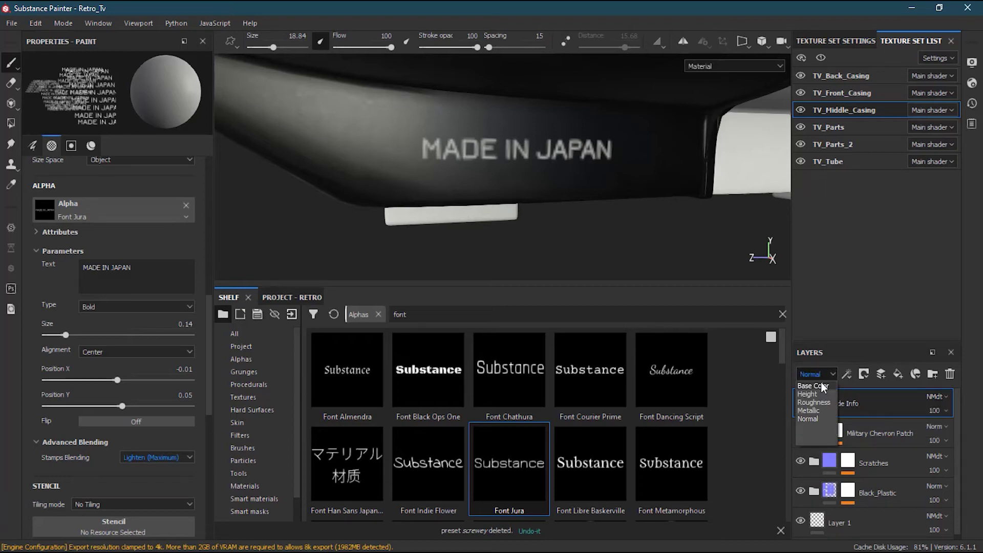
click(821, 382)
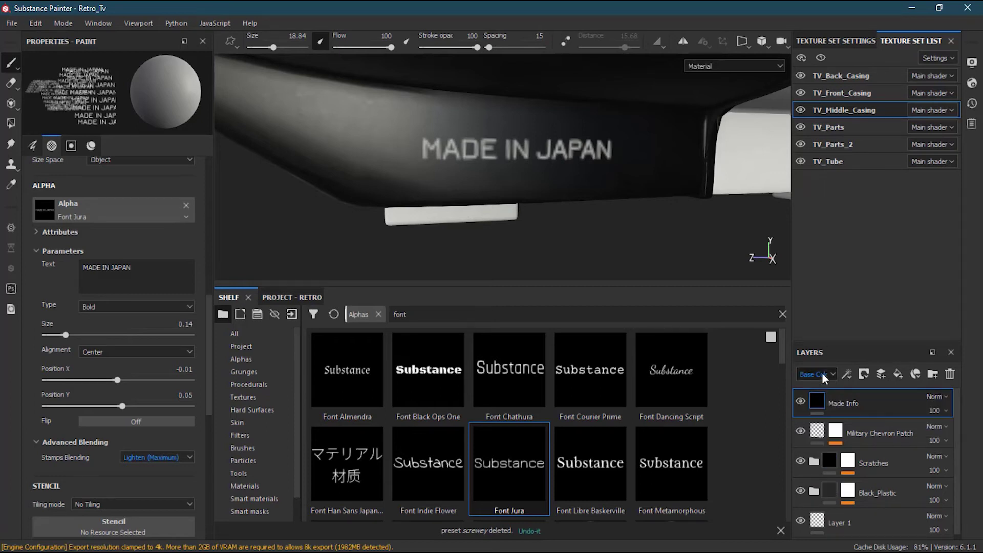
click(945, 409)
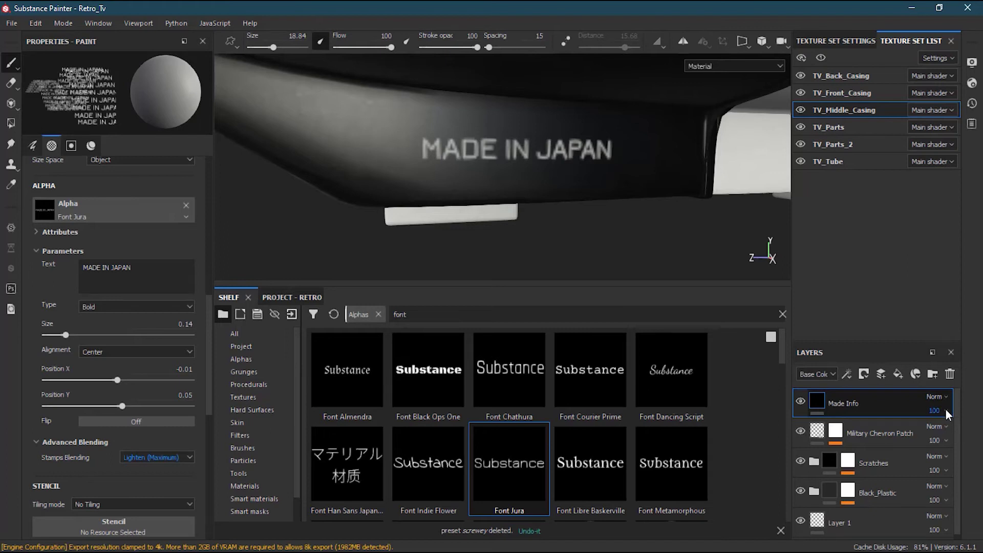
drag(978, 434, 946, 437)
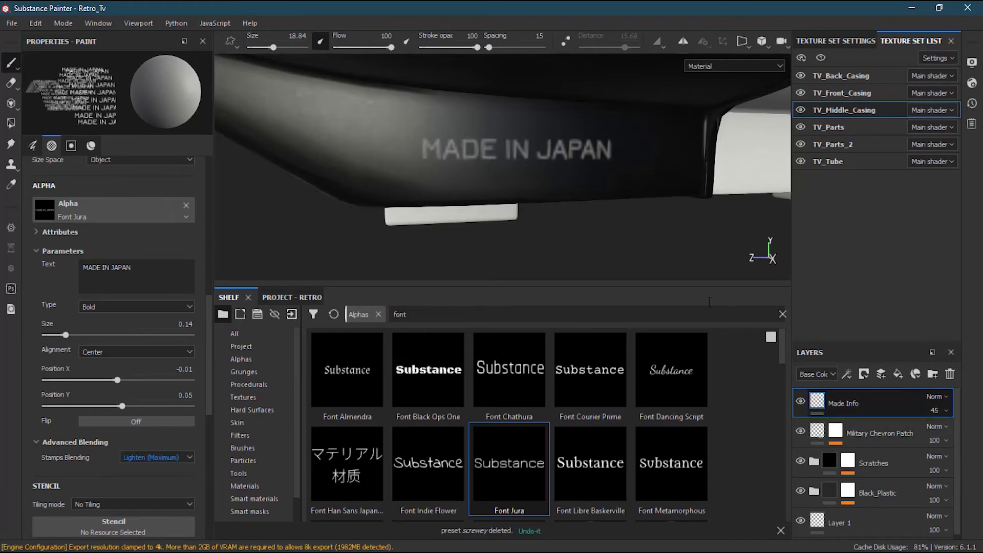
- Replace the stamp with a smaller MADE IN JAPAN near the strip's end beside the white back casing, using brush size about 9.39
alt+right_drag(630, 189, 501, 189)
mouse_move(501, 189)
alt+mouse_down()
mouse_move(505, 207)
mouse_move(543, 144)
mouse_move(657, 147)
mouse_move(543, 211)
mouse_move(451, 195)
mouse_move(568, 162)
alt+mouse_up()
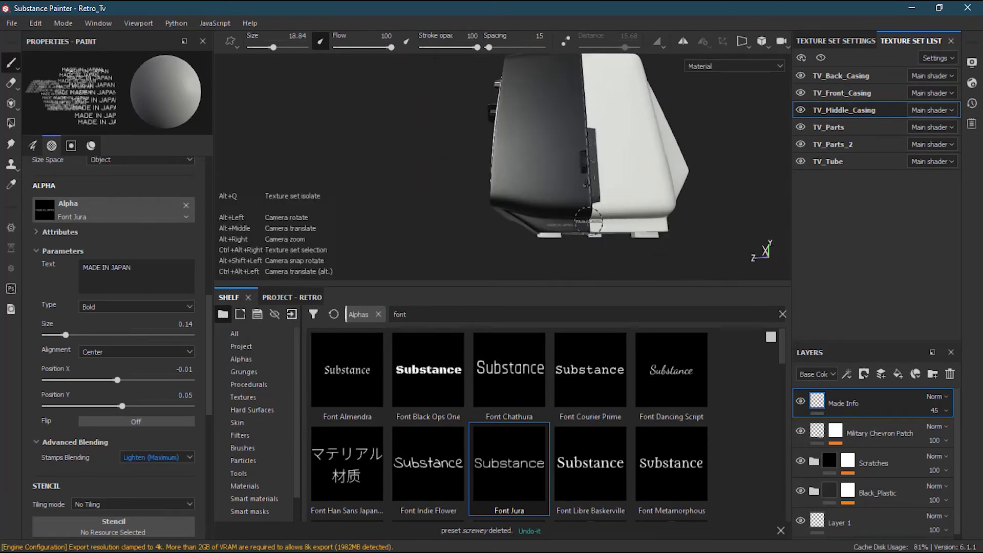
alt+drag(607, 212, 579, 224)
alt+right_drag(578, 224, 667, 263)
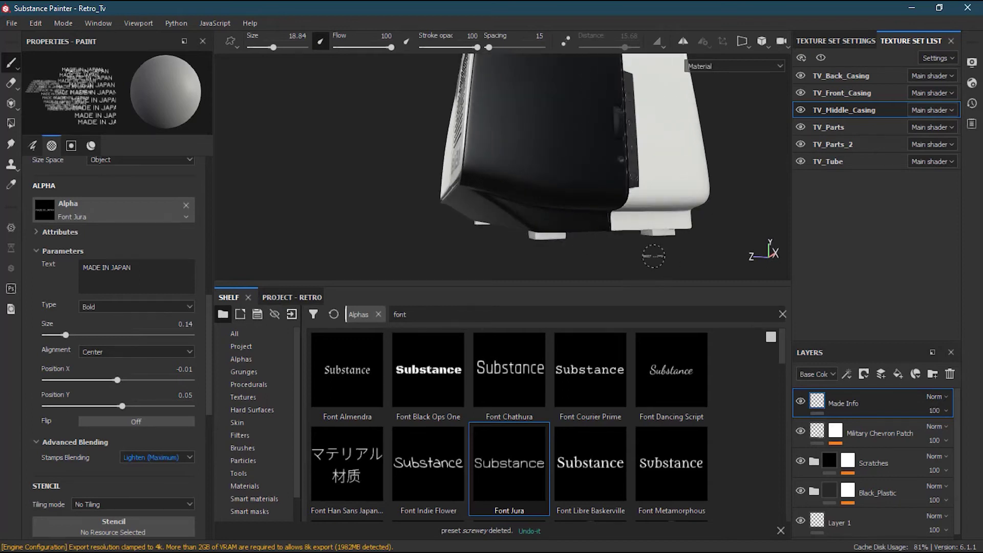
alt+drag(578, 238, 603, 241)
mouse_move(615, 219)
ctrl+right_down()
mouse_move(592, 219)
mouse_move(670, 212)
mouse_move(626, 225)
ctrl+right_up()
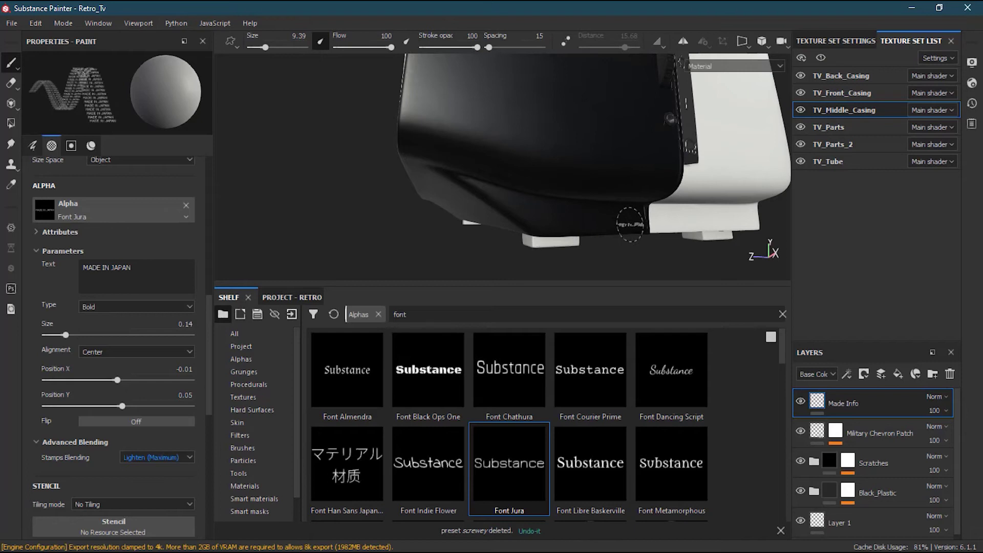
alt+drag(579, 215, 548, 231)
alt+right_drag(548, 231, 733, 231)
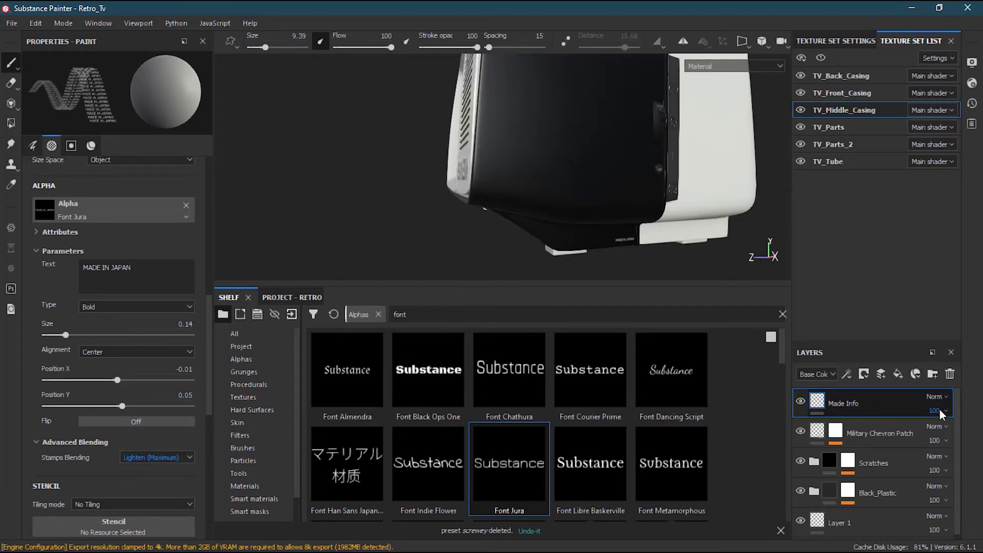
- Set the Made Info layer's Base Color opacity to 50
click(939, 410)
click(975, 423)
text(50)
key(Return)
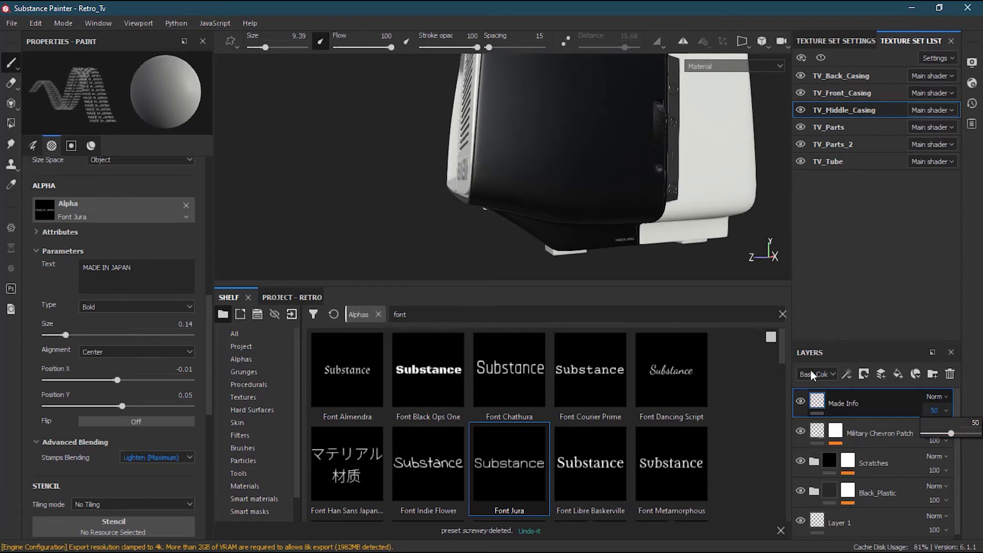
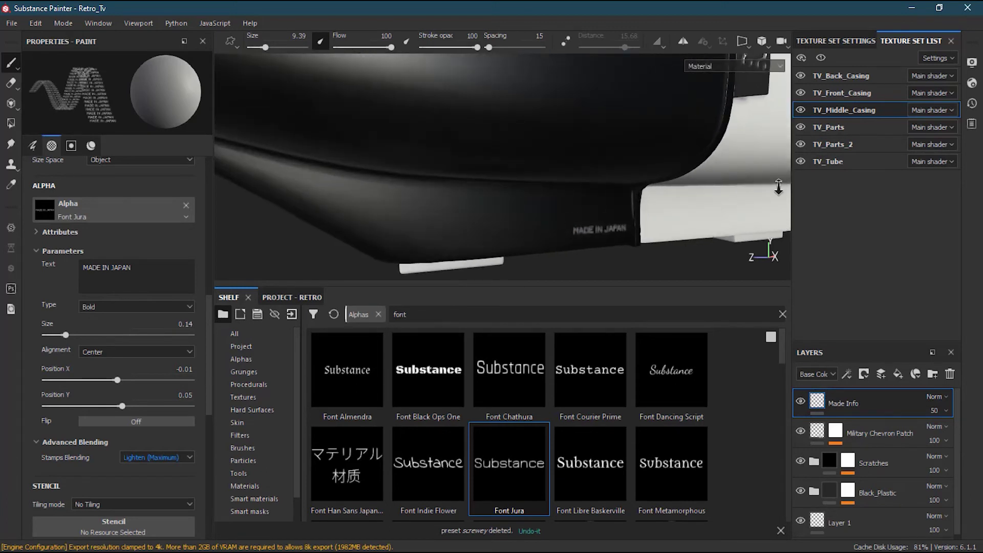
- Remove the Font Jura alpha from the paint brush, search the alphas for BAS and assign the soft round Shape alpha
alt+drag(785, 206, 515, 178)
alt+right_drag(515, 178, 415, 205)
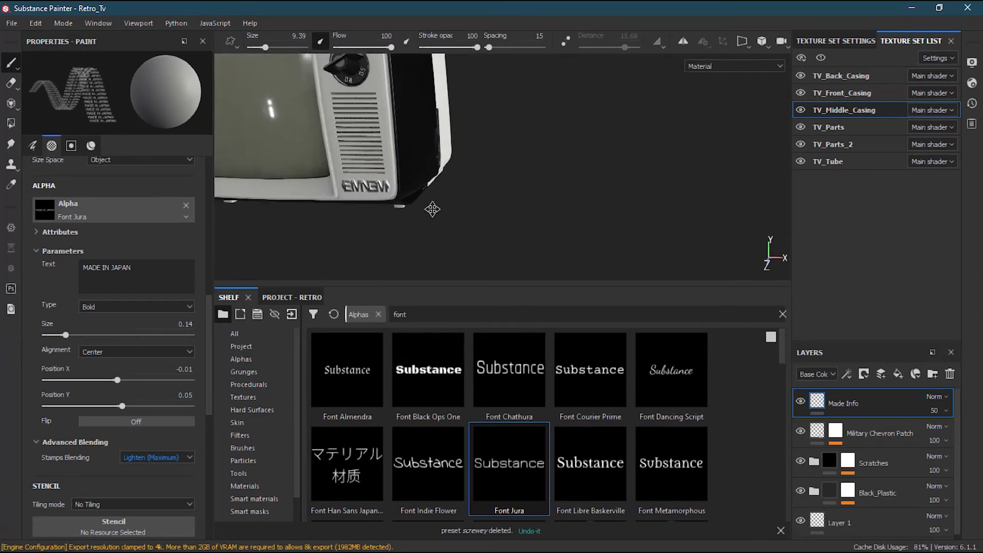
alt+middle_drag(415, 204, 582, 253)
alt+right_drag(582, 253, 537, 231)
alt+drag(537, 230, 550, 230)
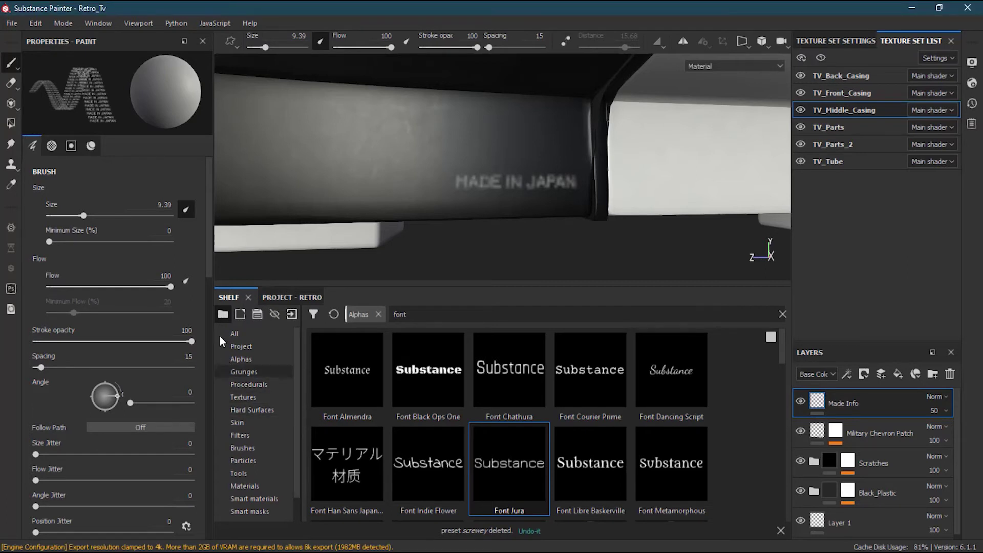
drag(209, 247, 205, 372)
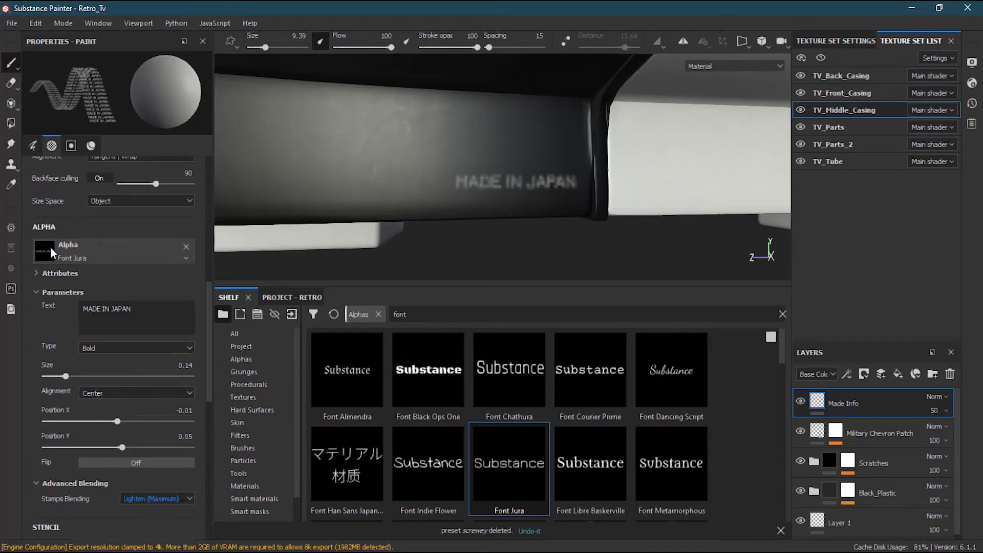
click(186, 247)
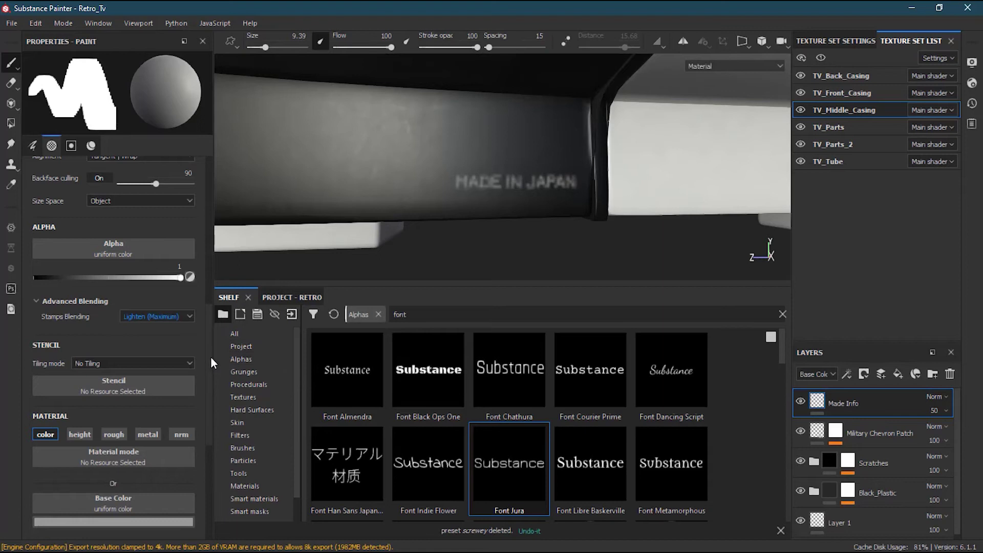
click(782, 314)
text(BAS)
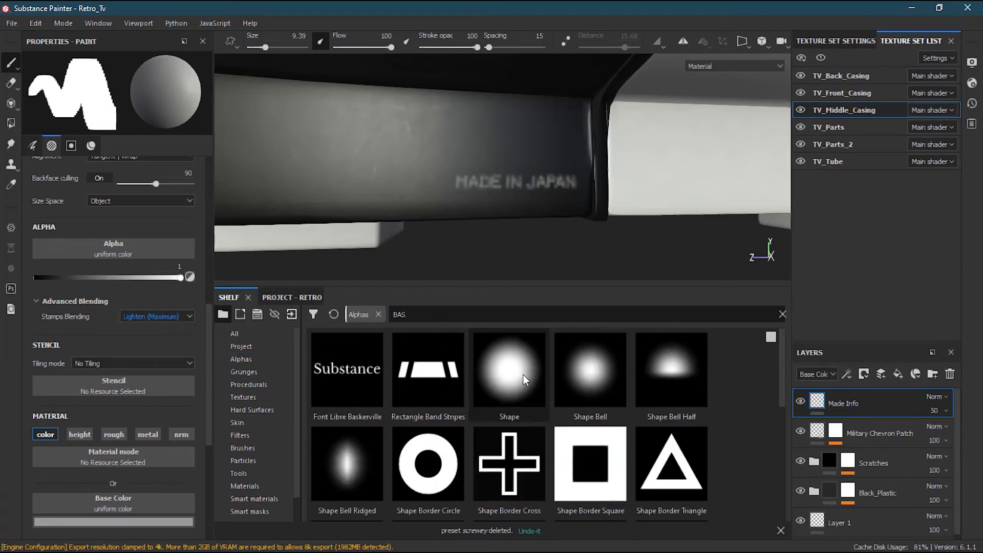
drag(517, 367, 155, 244)
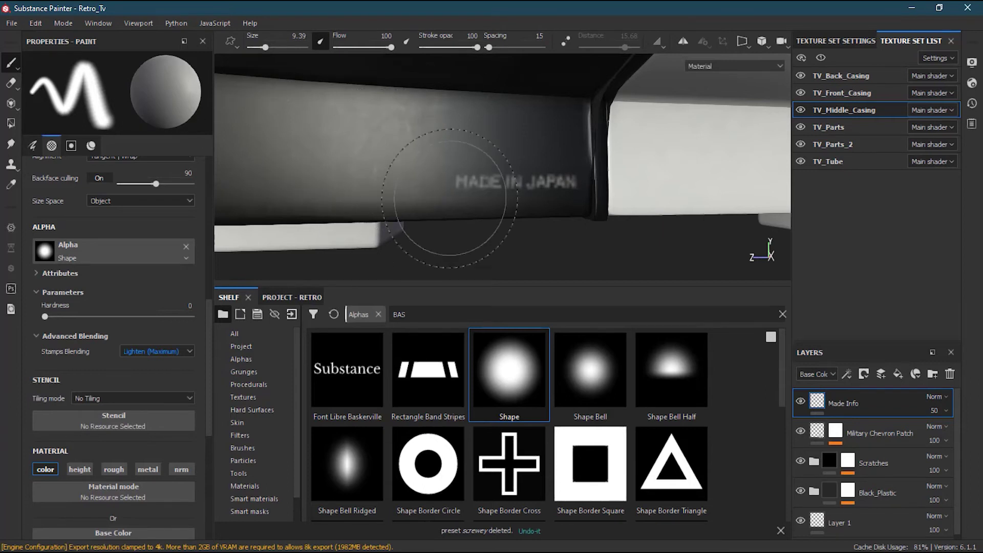
- Try the small thumbnail size for the shelf, then settle on Medium
click(771, 342)
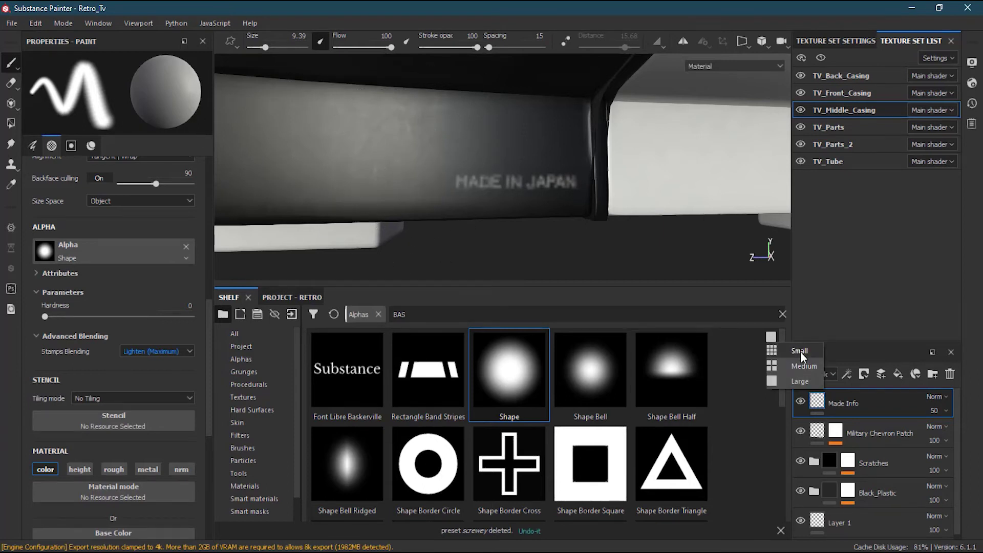
click(797, 352)
click(779, 336)
click(798, 364)
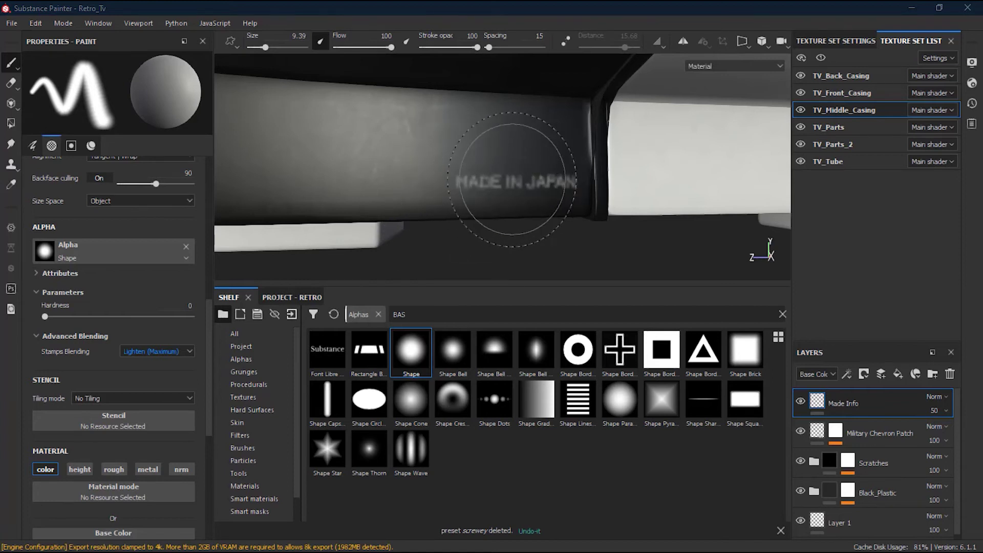
- Try copying the MADE IN JAPAN lettering to the middle of the casing's lower strip with the Clone tool at size 14.31
alt+middle_drag(365, 136, 431, 152)
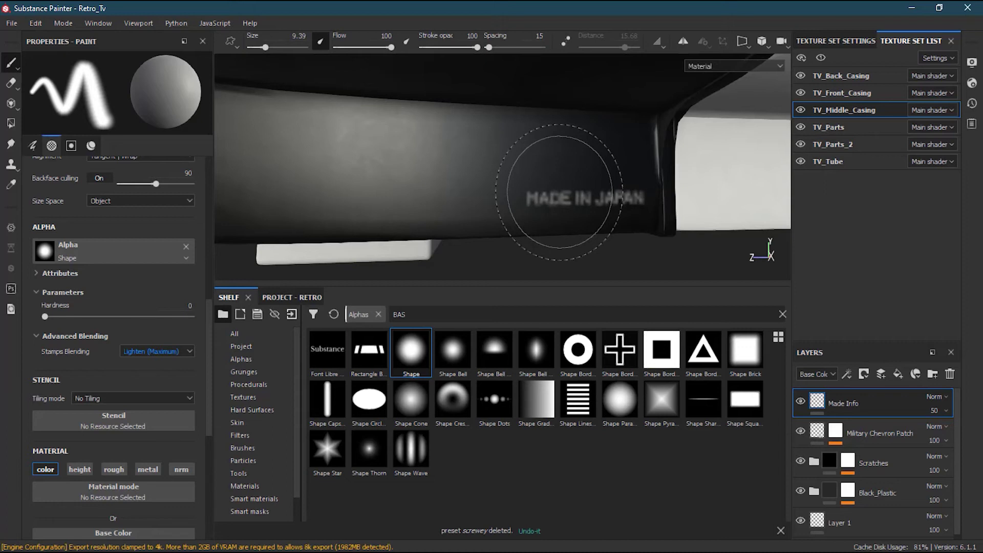
ctrl+right_drag(553, 190, 522, 183)
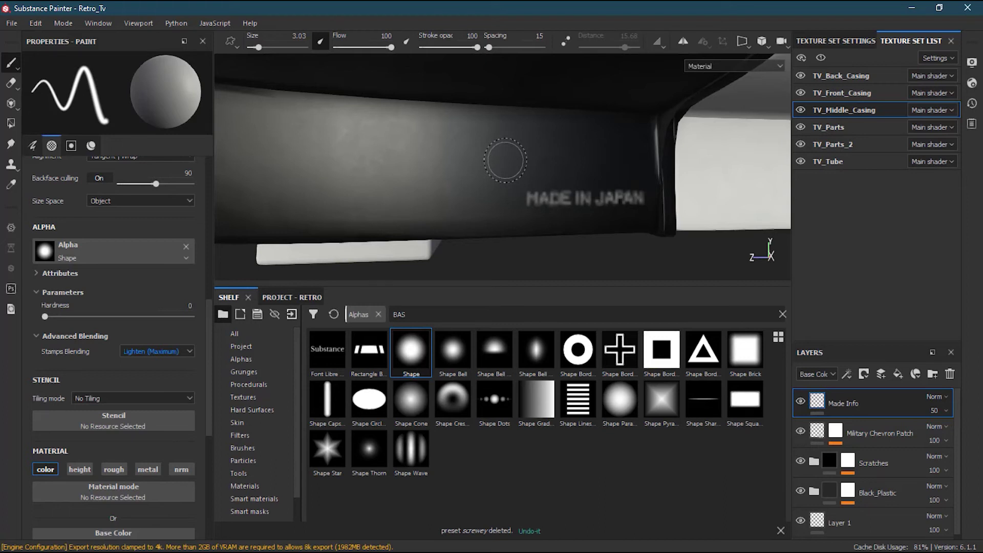
key(v)
click(11, 165)
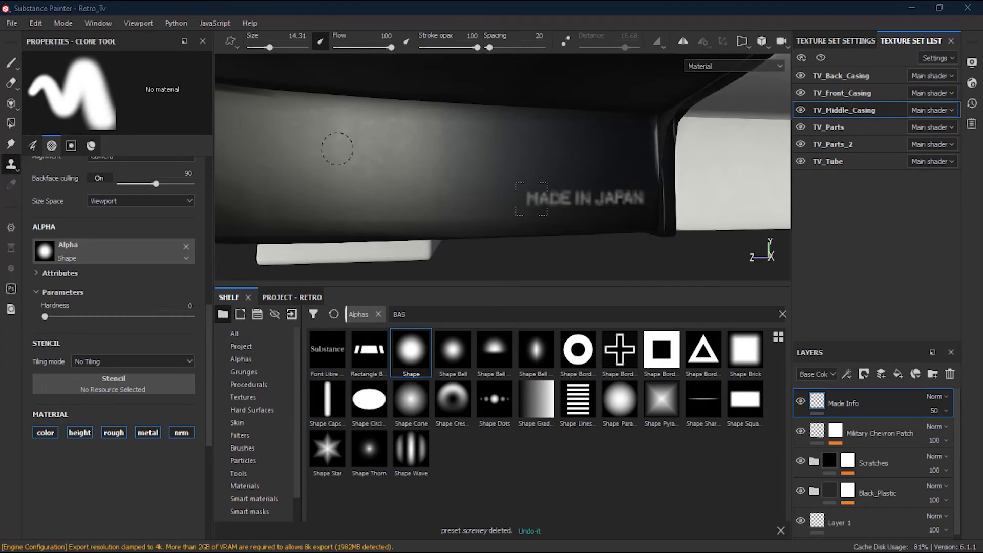
drag(324, 145, 420, 135)
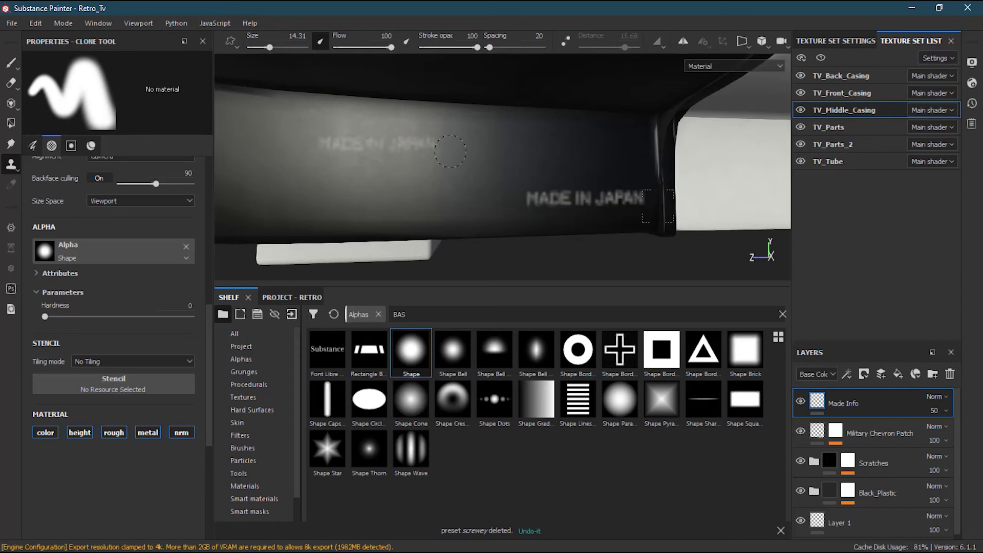
mouse_move(330, 151)
alt+mouse_down()
mouse_move(430, 167)
mouse_move(376, 169)
mouse_move(385, 187)
mouse_move(369, 190)
mouse_move(376, 166)
mouse_move(437, 169)
mouse_move(418, 166)
alt+mouse_up()
mouse_move(365, 173)
alt+right_down()
mouse_move(525, 160)
mouse_move(553, 177)
alt+right_up()
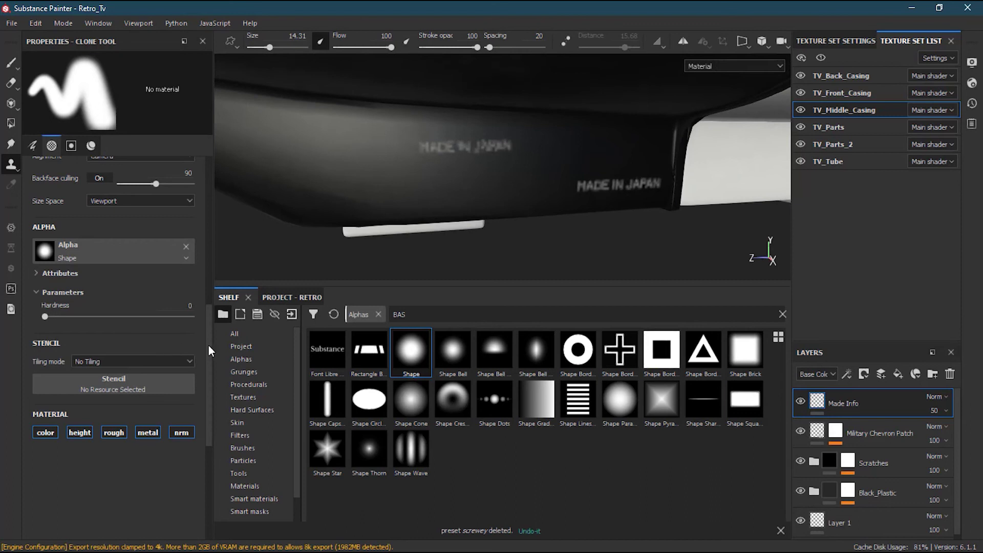
- Try the Made Info layer's opacity at 100, return it to 50 and undo the cloned lettering
drag(209, 345, 203, 319)
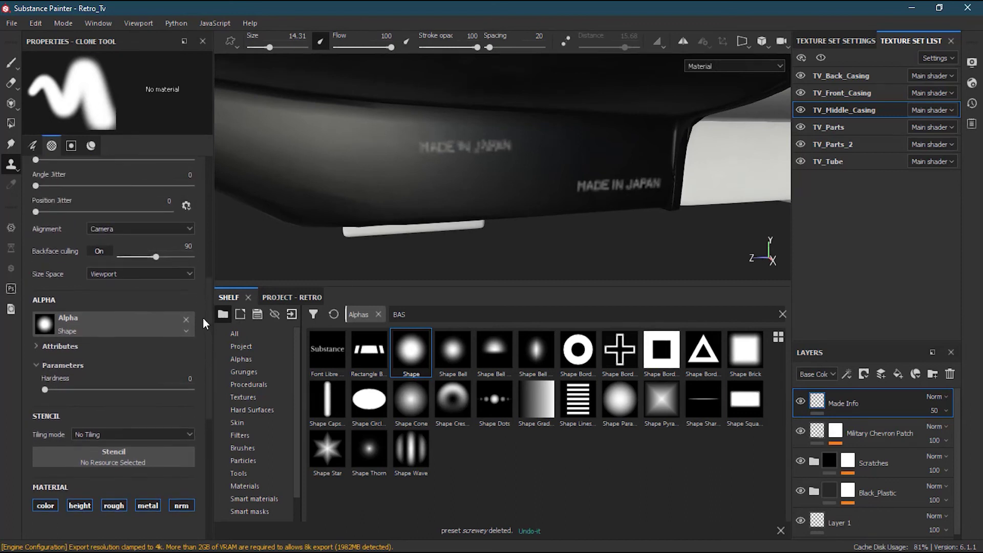
click(946, 411)
drag(950, 433, 978, 433)
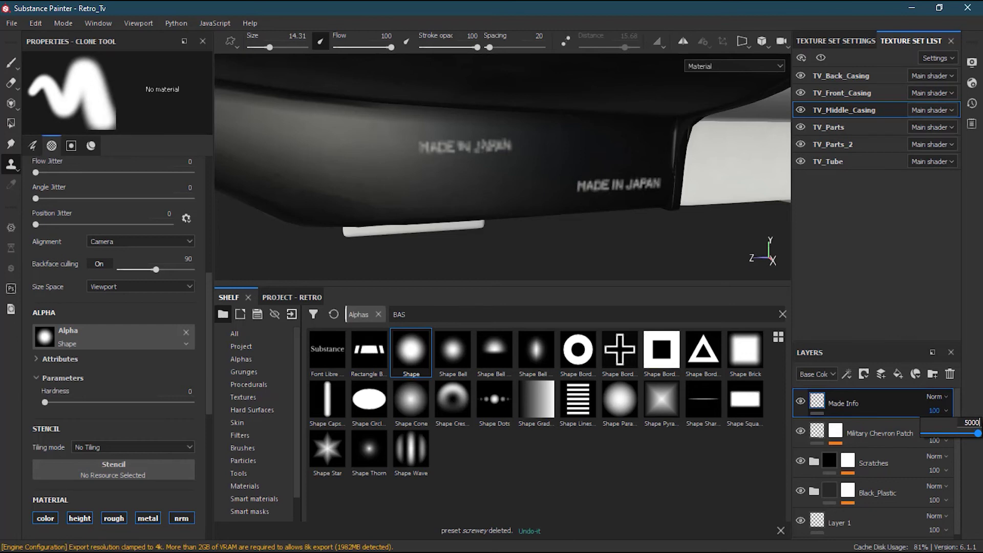
key(Return)
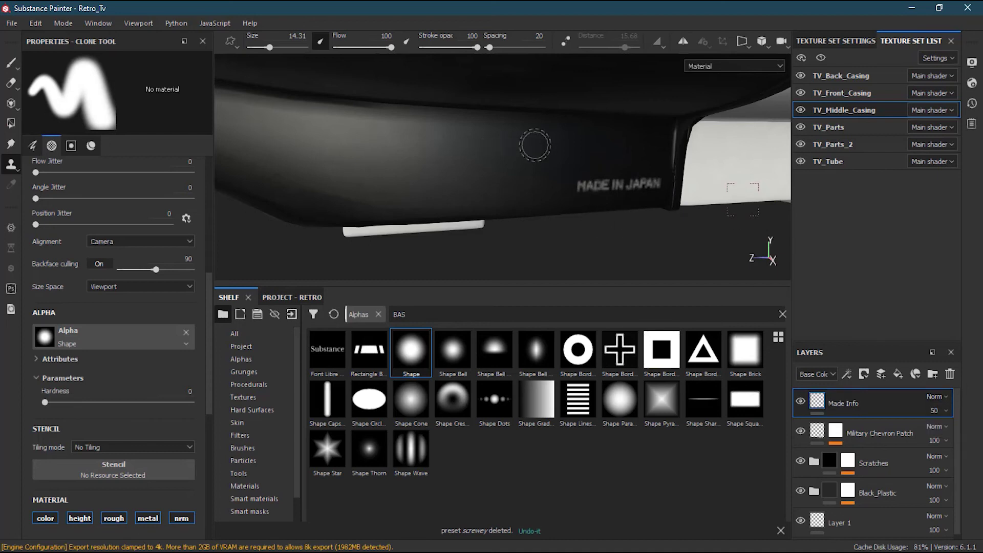
- Smudge the start of the MADE IN JAPAN lettering outward along the strip, using the Smudge tool at size 2.7
alt+middle_drag(584, 221, 501, 247)
alt+right_drag(501, 247, 661, 179)
scroll(567, 199, up, 1)
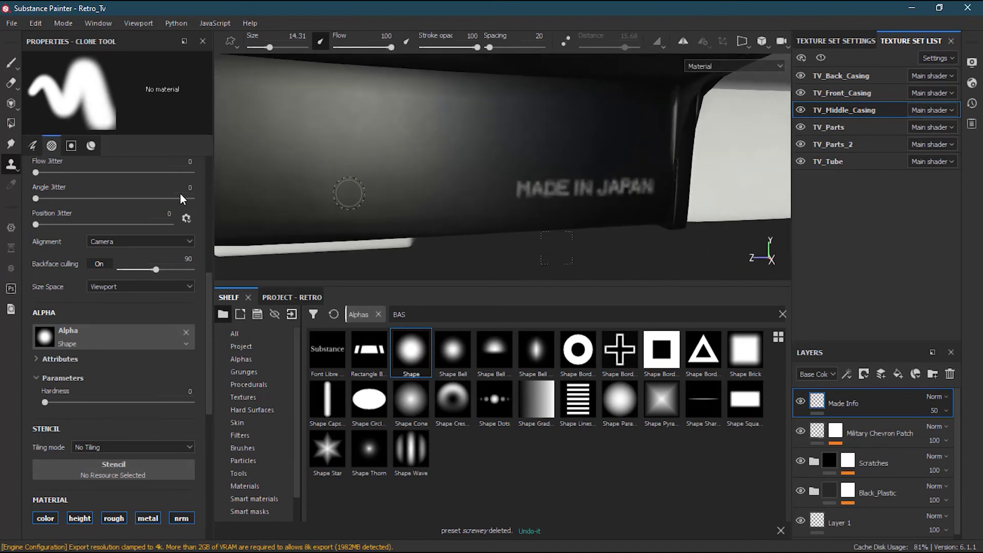
click(10, 144)
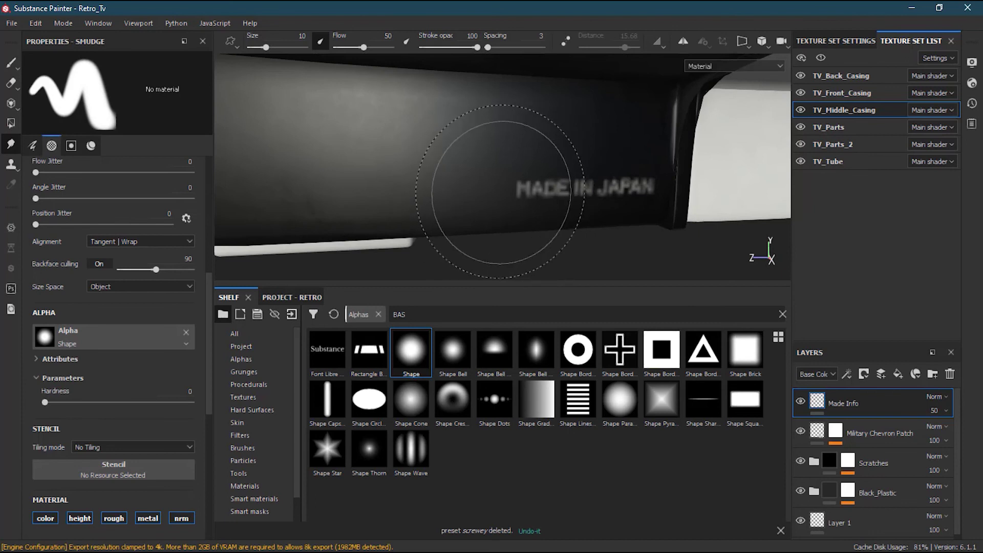
ctrl+right_drag(520, 197, 478, 196)
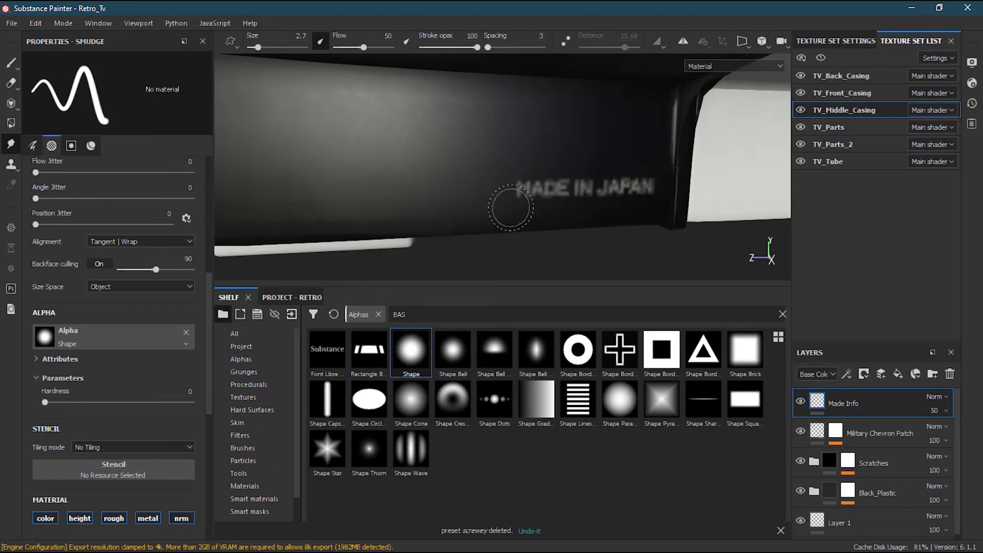
scroll(511, 208, up, 3)
drag(514, 207, 483, 217)
mouse_move(508, 182)
mouse_down()
mouse_move(487, 193)
mouse_move(484, 219)
mouse_up()
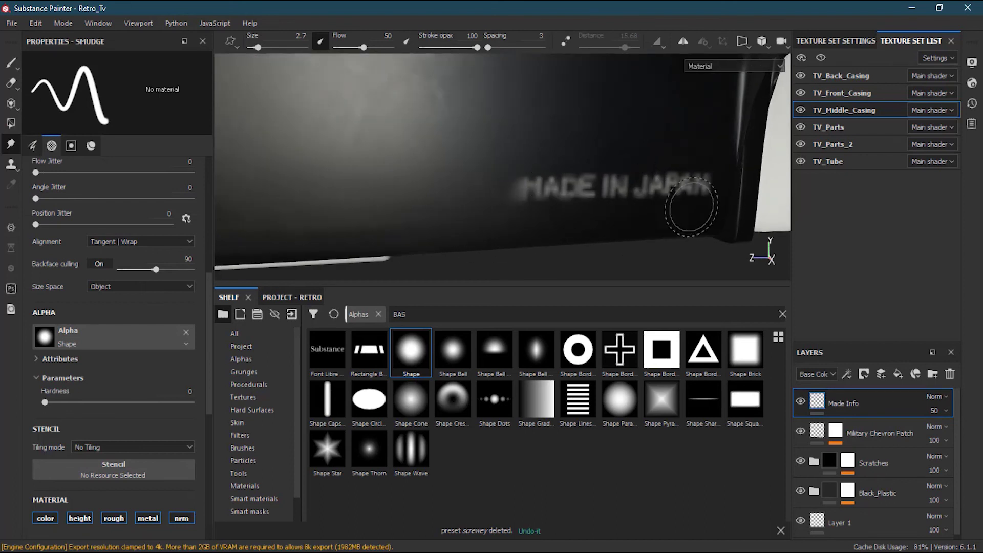
- Try smudging the JAPAN end of the lettering and undo those strokes
drag(715, 184, 705, 189)
mouse_move(645, 202)
mouse_down()
mouse_move(642, 217)
mouse_move(643, 169)
mouse_up()
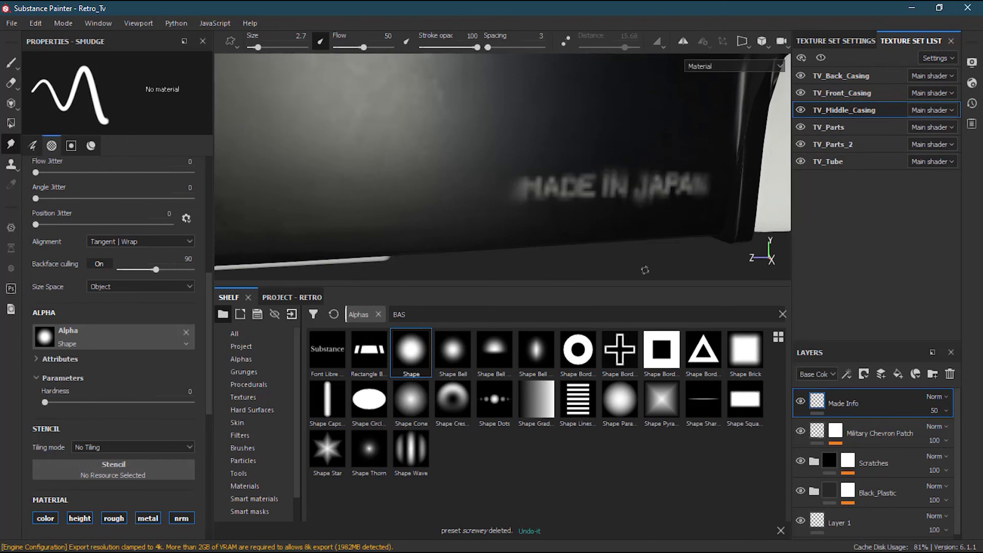
scroll(678, 217, down, 4)
alt+drag(490, 224, 634, 241)
key(ctrl)
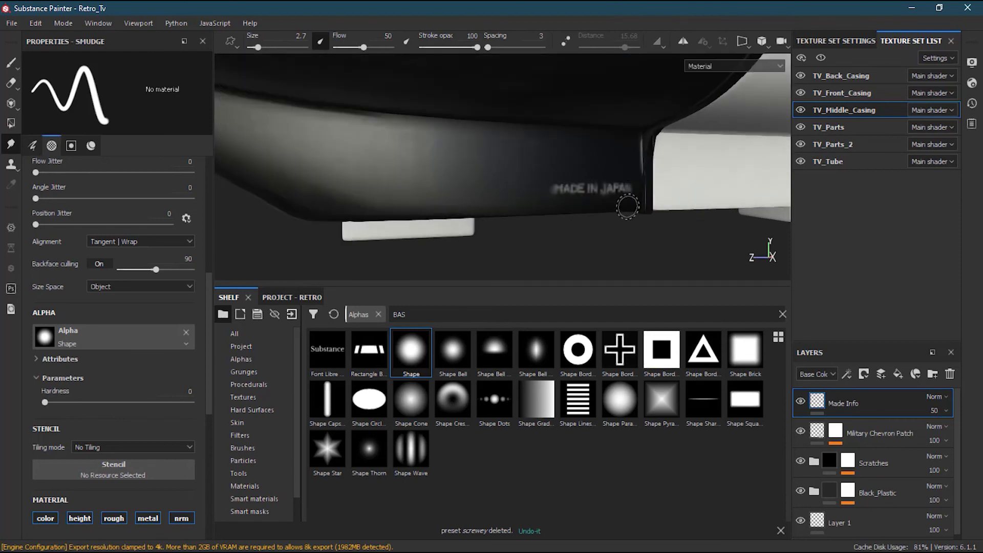
key(ctrl)
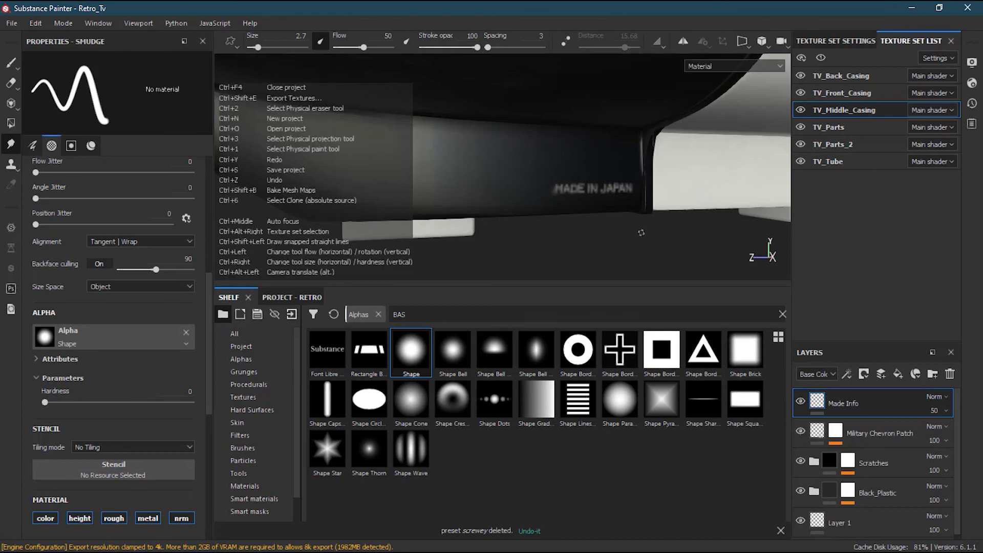
- Inspect the smudged MADE IN JAPAN marking and the whole TV from several angles
alt+drag(647, 218, 510, 223)
alt+right_drag(658, 207, 352, 221)
alt+middle_drag(352, 221, 537, 271)
alt+right_drag(482, 170, 732, 156)
alt+drag(534, 169, 500, 178)
mouse_move(501, 178)
alt+middle_down()
mouse_move(531, 227)
mouse_move(514, 186)
alt+middle_up()
alt+right_drag(514, 187, 609, 191)
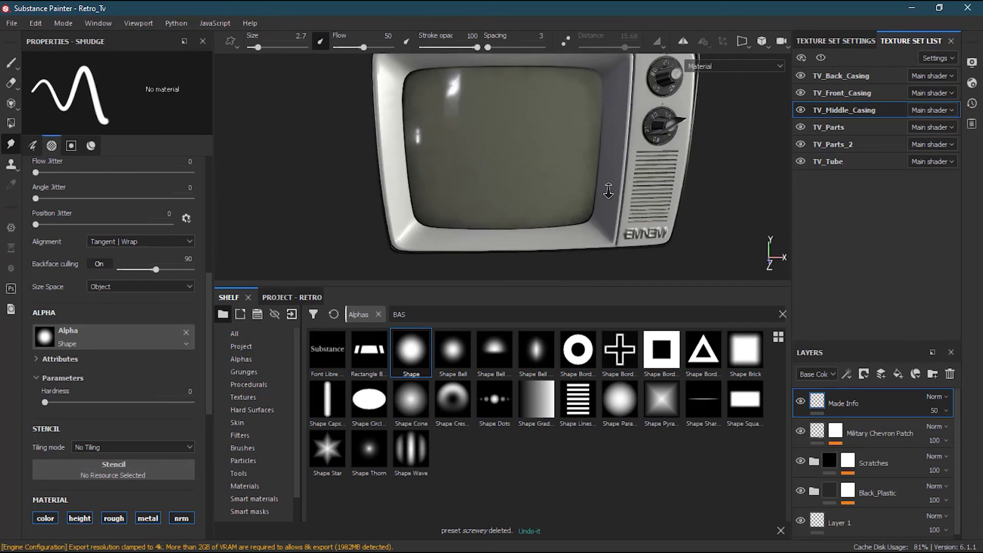